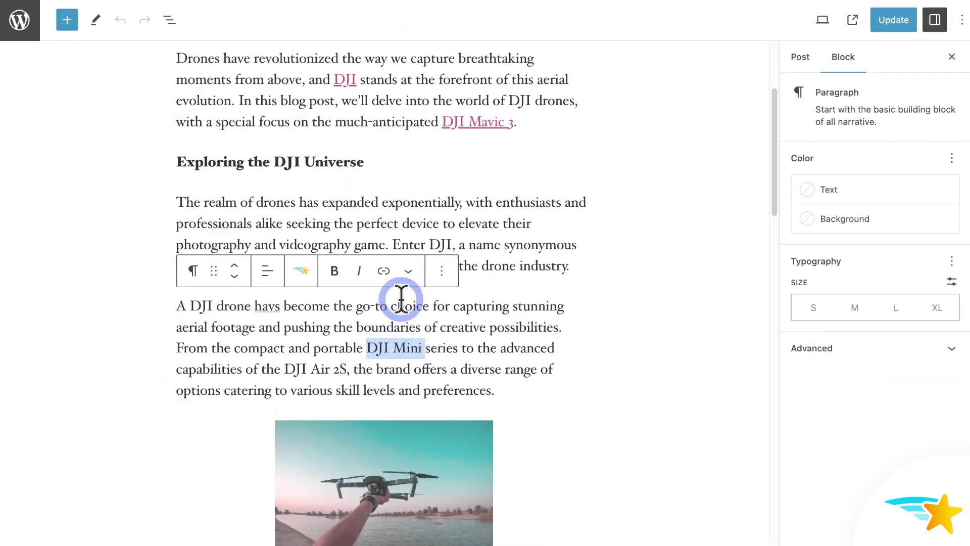
Step: Link the selected 'DJI Mini' text to the pasted DJI store URL
click(385, 273)
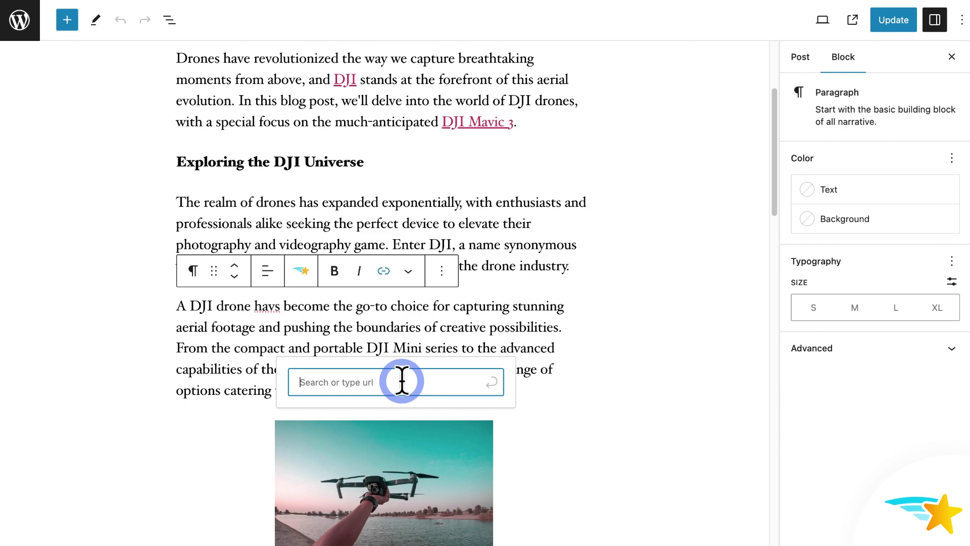
text(https://store.dji.com/)
click(490, 423)
scroll(461, 390, down, 10)
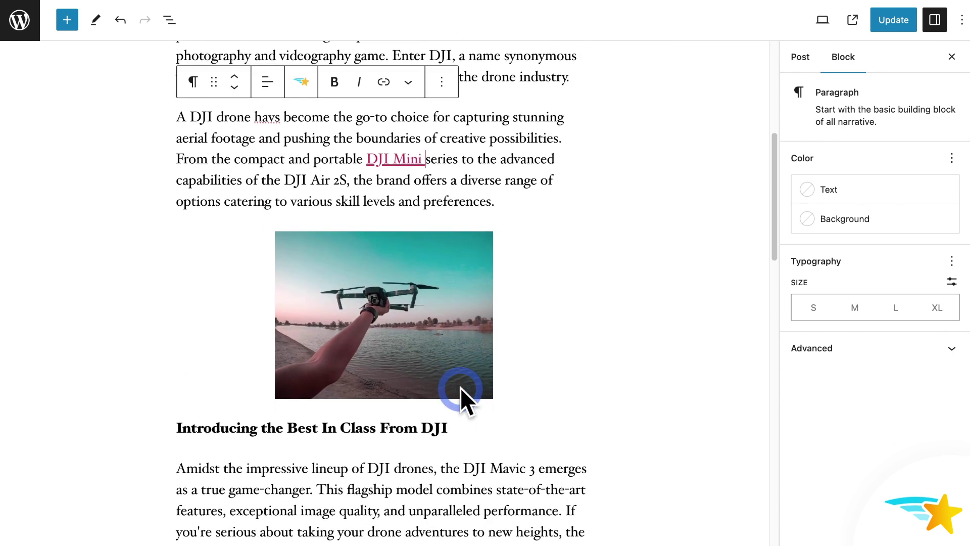
Step: Link the phrase 'DJI drones' to the DJI store URL
drag(368, 279, 436, 279)
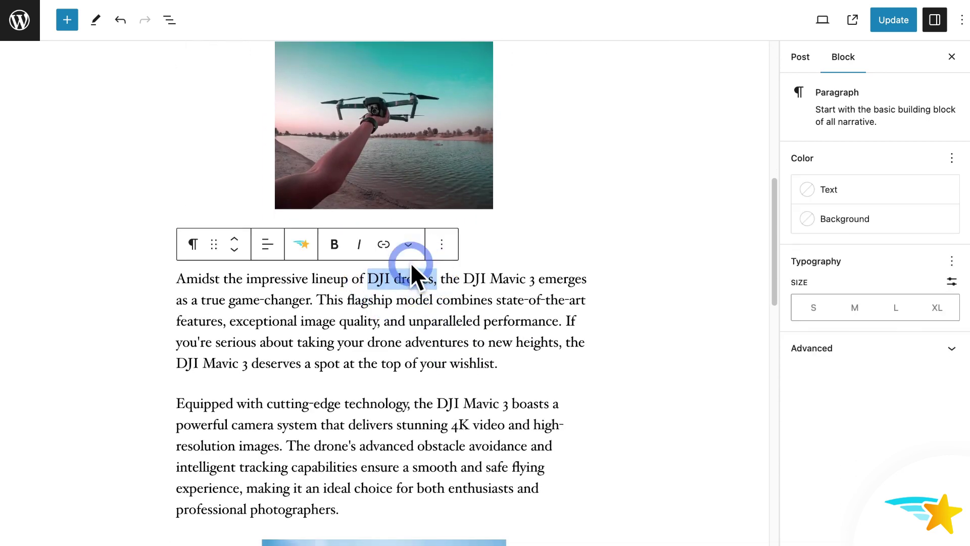
click(384, 244)
text(https://store.dji.com/)
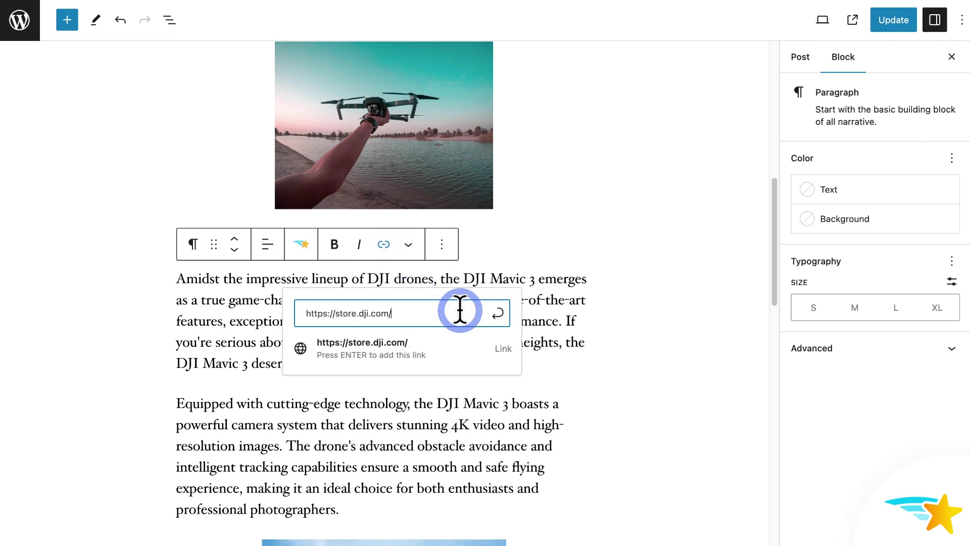
click(467, 344)
Step: Link the phrase 'DJI Mavic 3' to its DJI store page
scroll(471, 341, down, 3)
scroll(472, 342, down, 3)
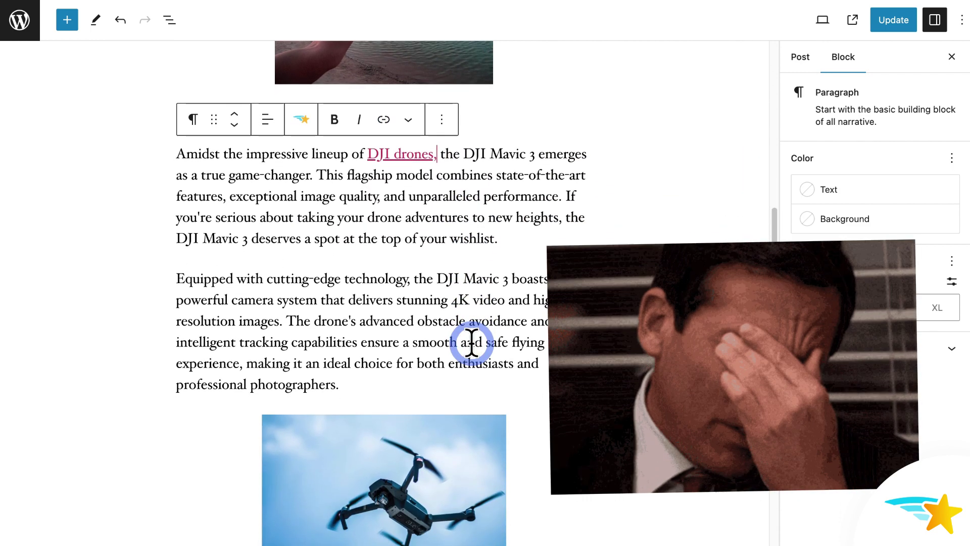
drag(437, 246, 507, 247)
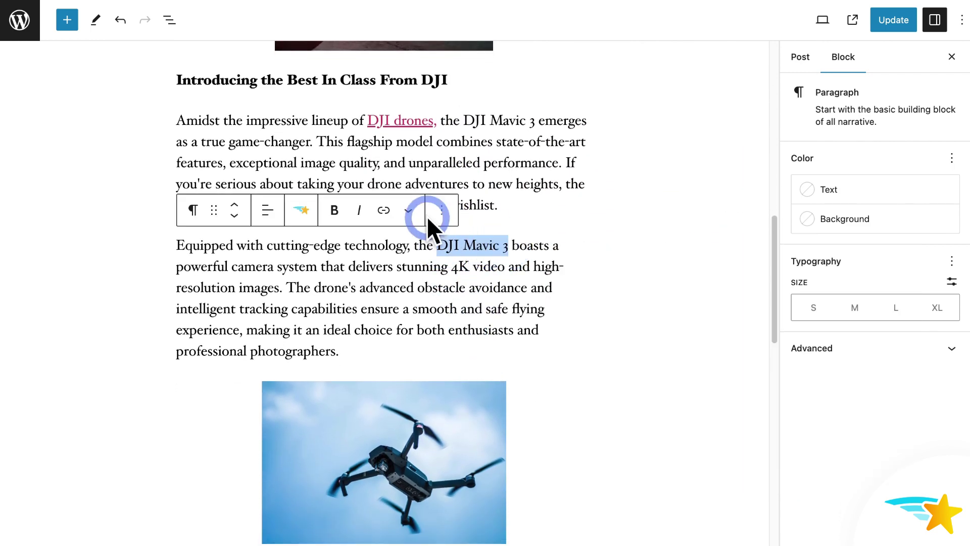
click(384, 210)
text(https://store.dji.com/djimavic3)
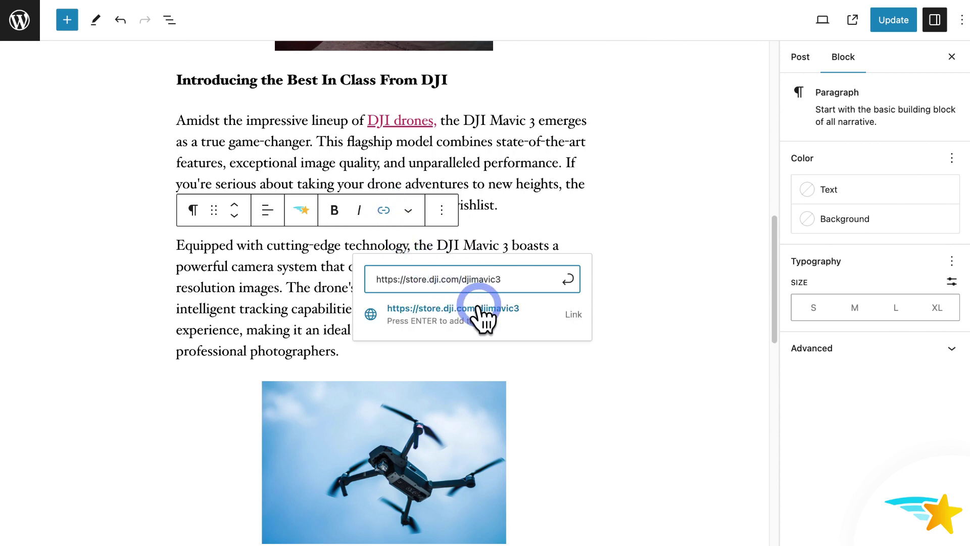
click(480, 316)
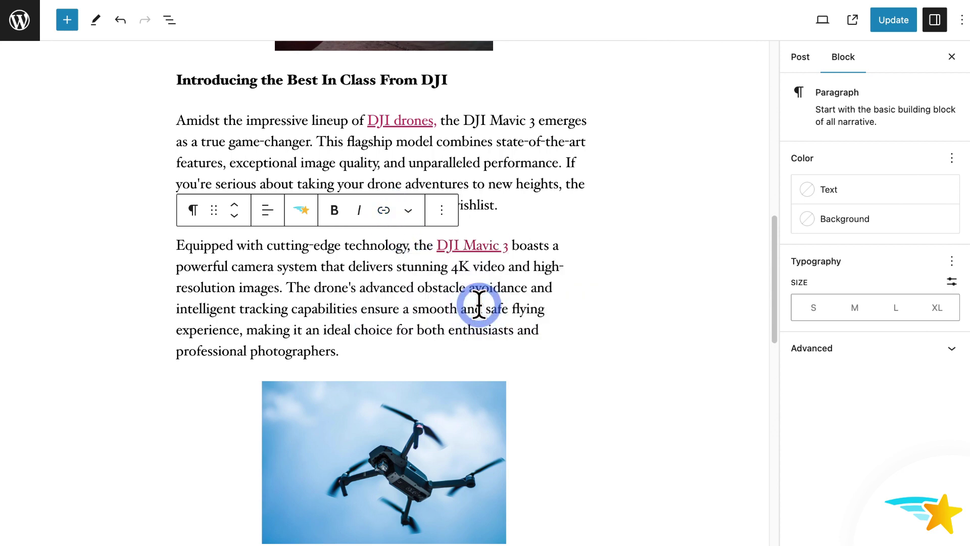
scroll(479, 303, up, 3)
scroll(479, 303, up, 15)
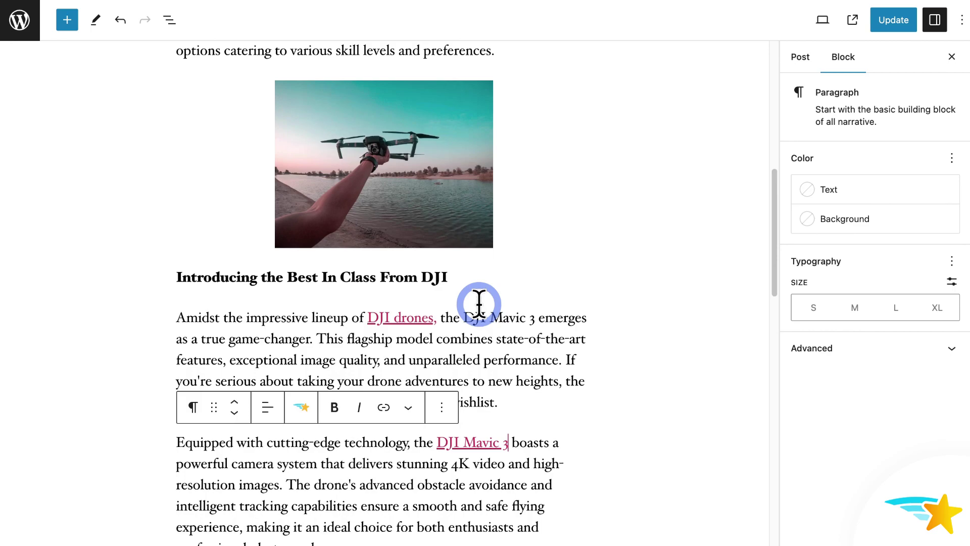
scroll(479, 303, up, 2)
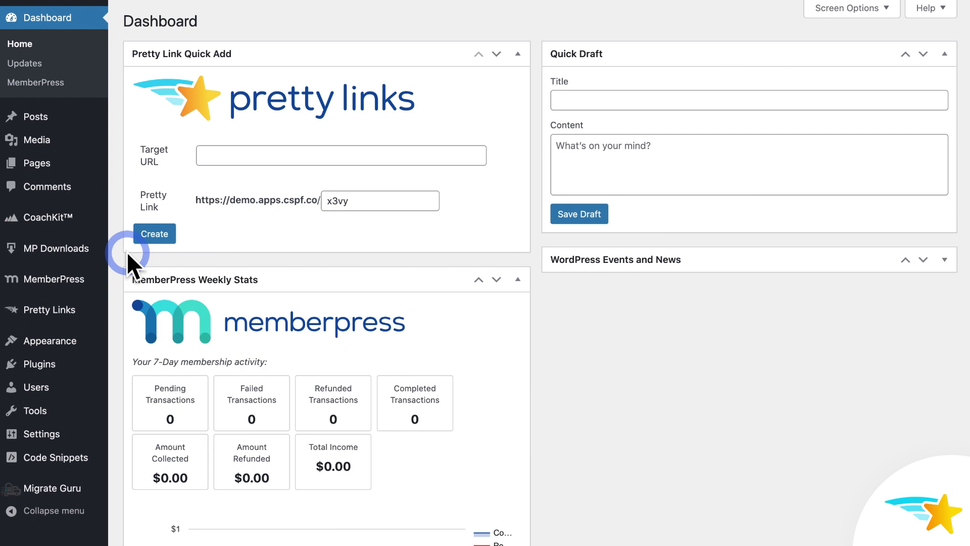
Step: Tick Enable Keyword Replacements on the Pretty Links Options Replacements tab and click Update
mouse_move(65, 311)
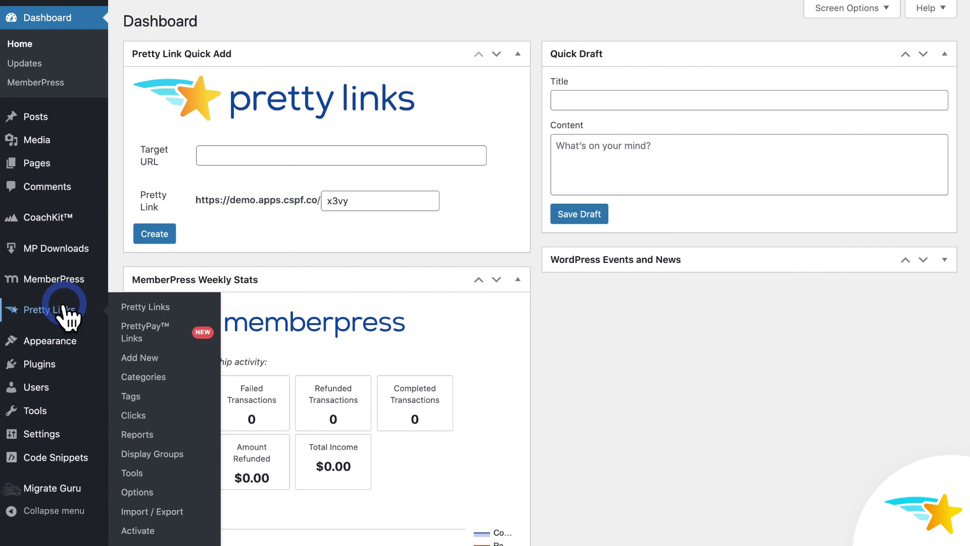
click(146, 496)
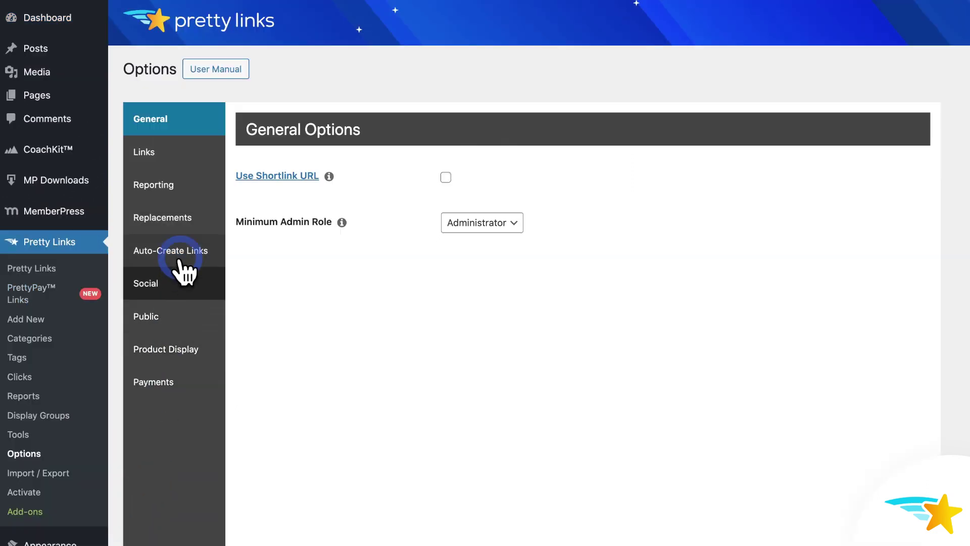
click(182, 218)
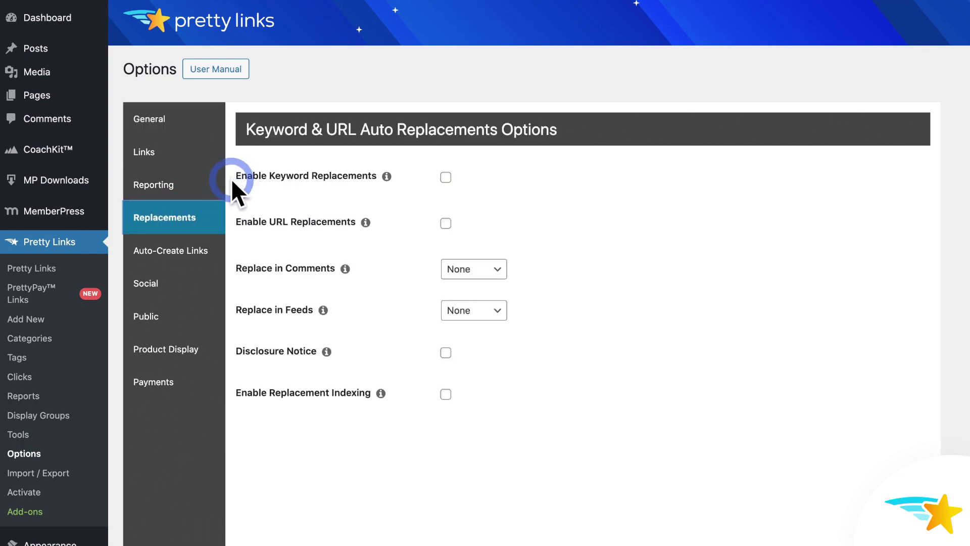
click(444, 177)
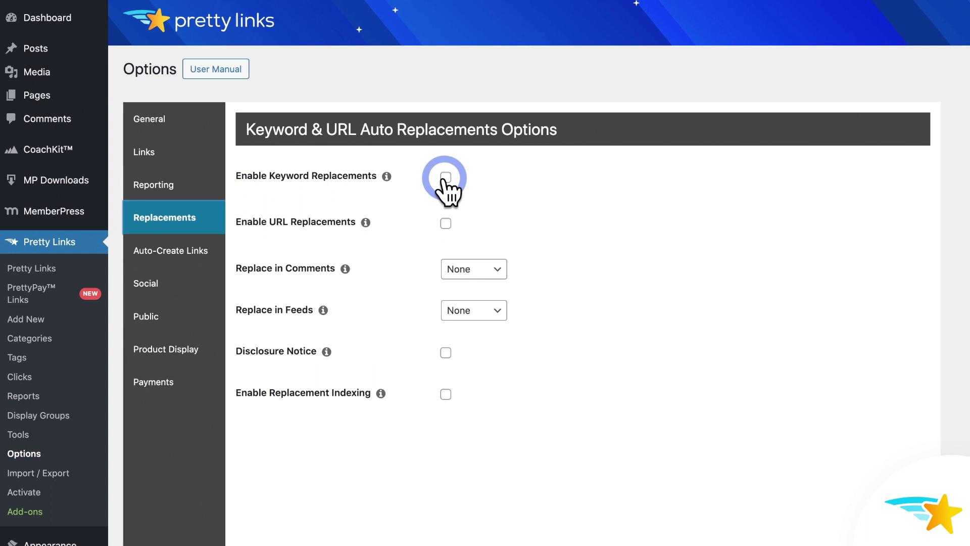
scroll(629, 207, down, 3)
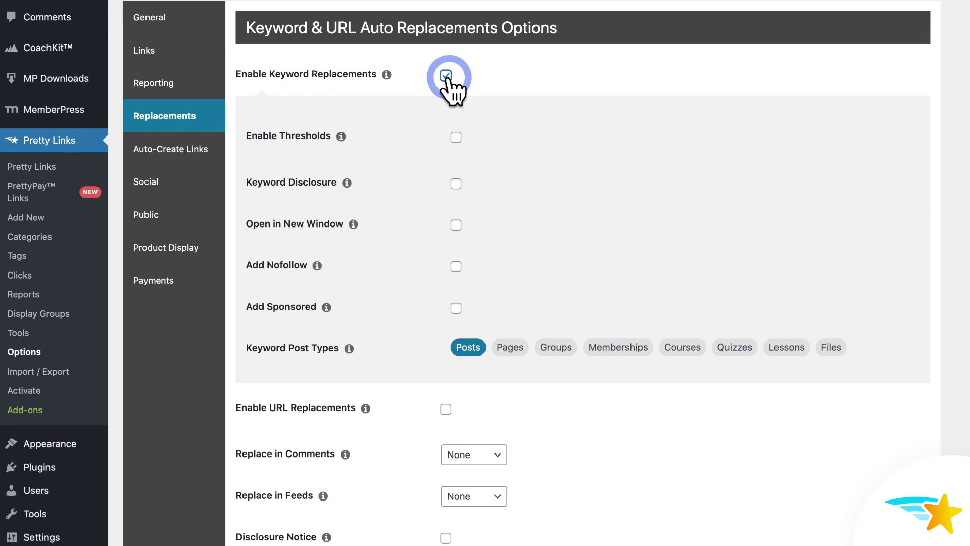
scroll(412, 127, down, 4)
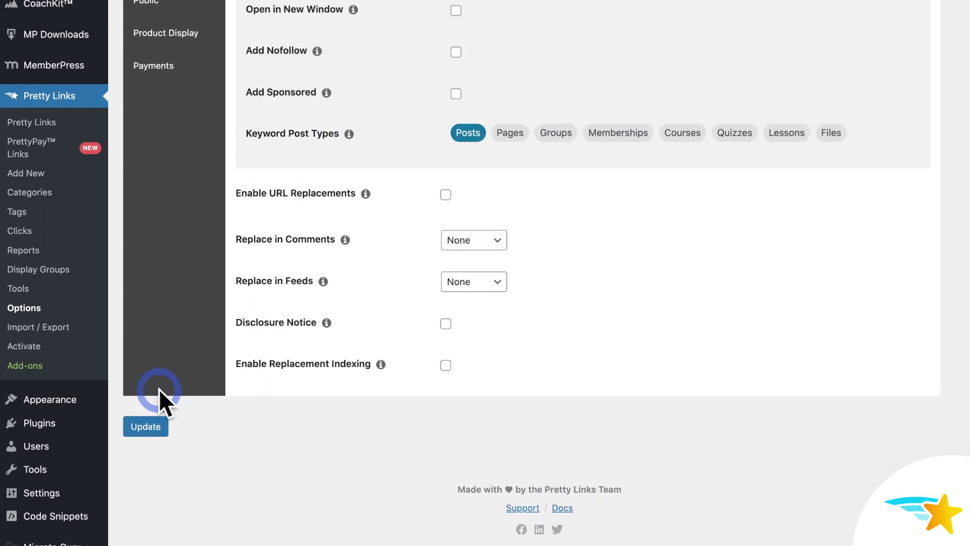
click(147, 427)
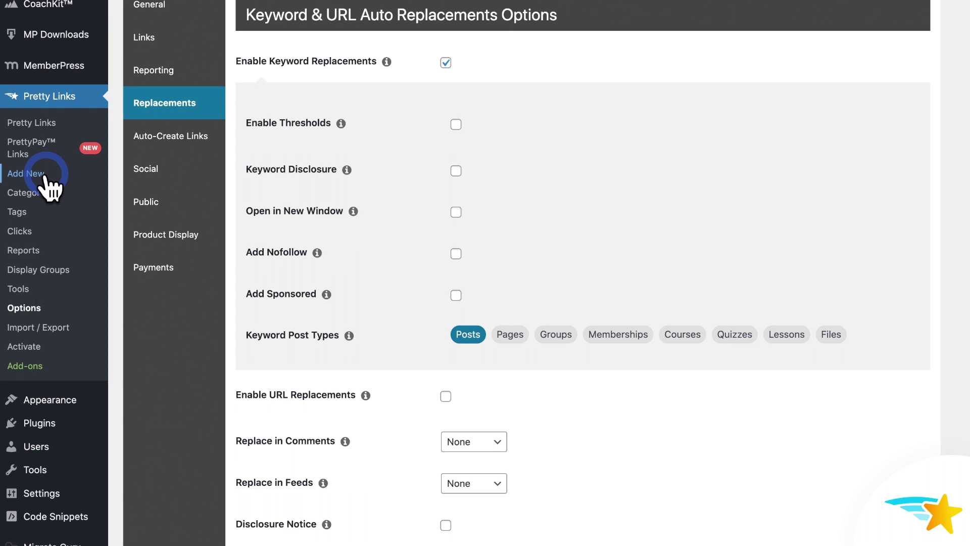
Step: Go to the last page of Pretty Links and open the DJI Drone link on its Pro tab
click(44, 122)
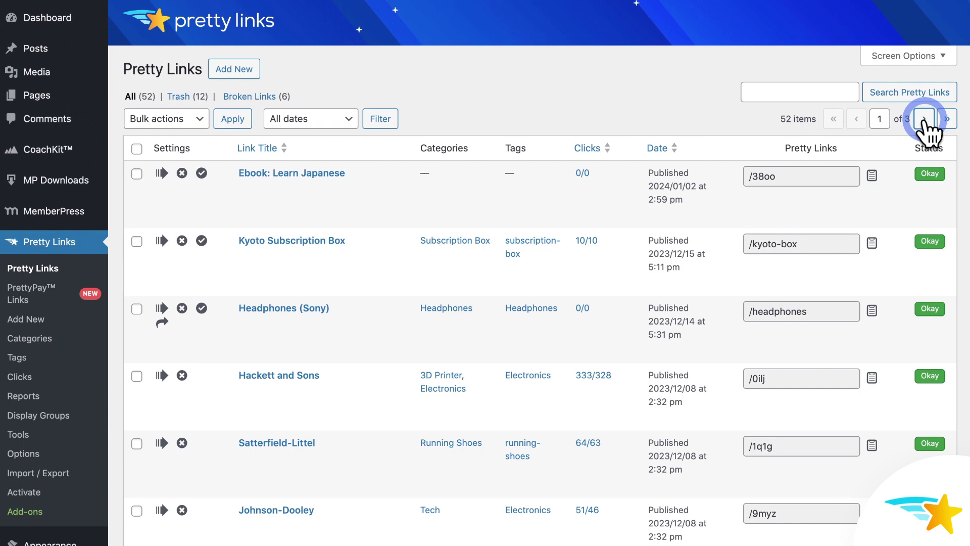
click(924, 121)
click(924, 122)
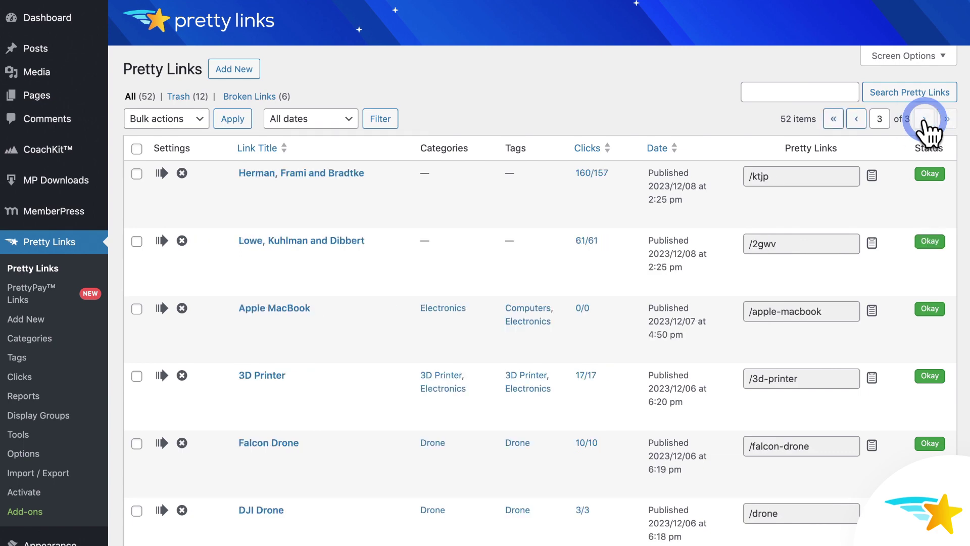
scroll(610, 224, down, 3)
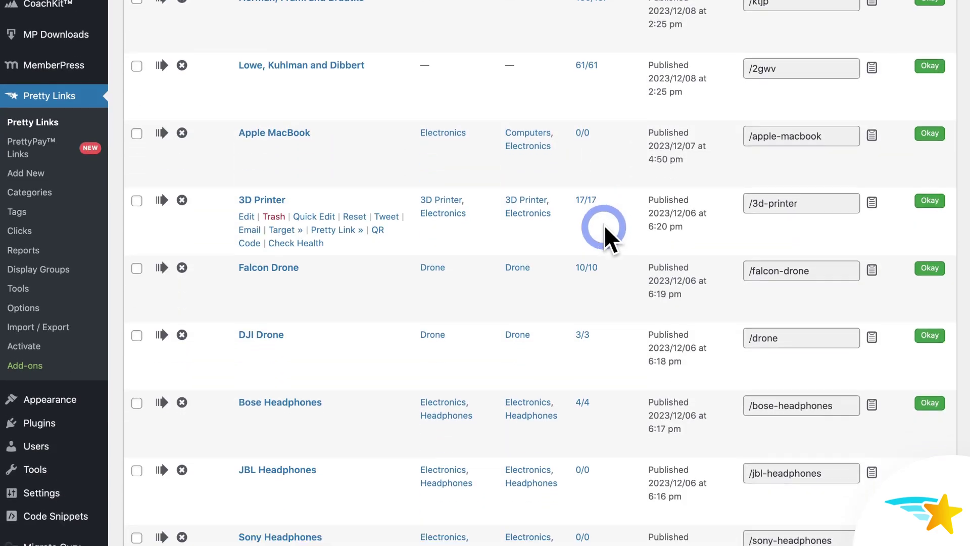
click(271, 336)
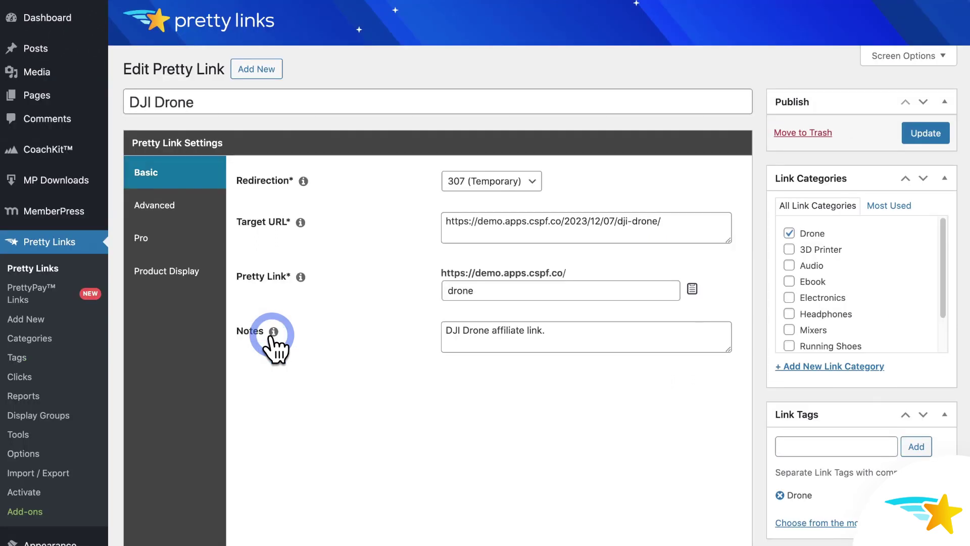
click(177, 241)
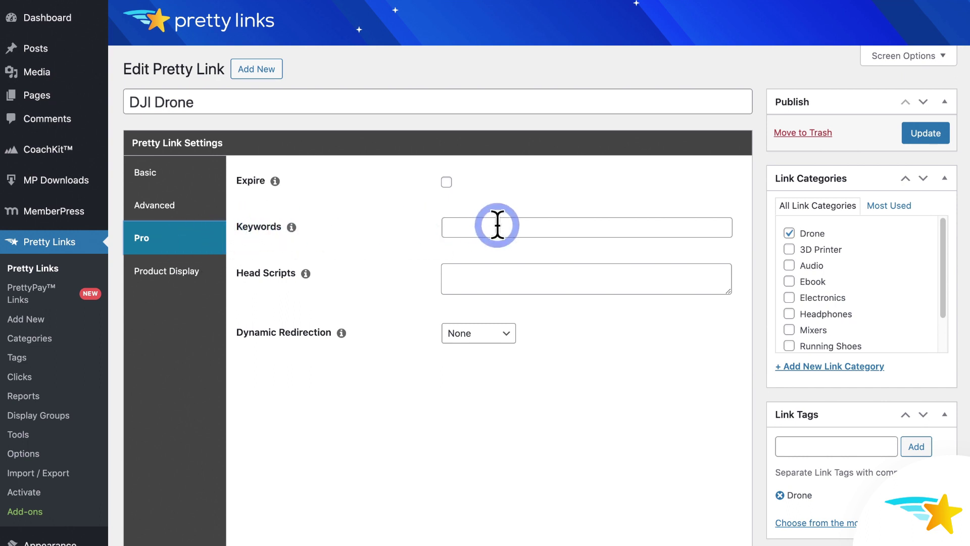
Step: Enter keywords 'dji drone, dji mavic 3, drone' for the DJI Drone link and update it
click(593, 228)
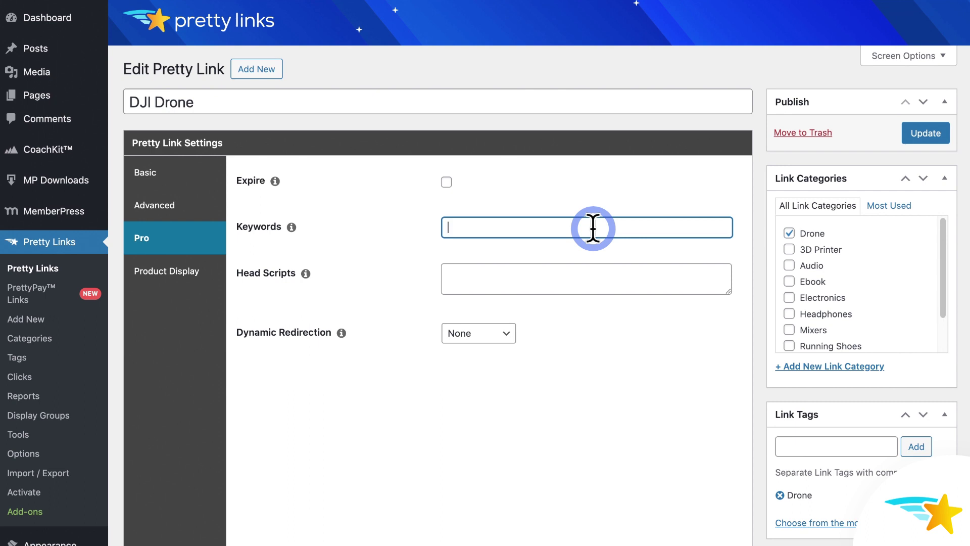
text(dji drone, dji mavic )
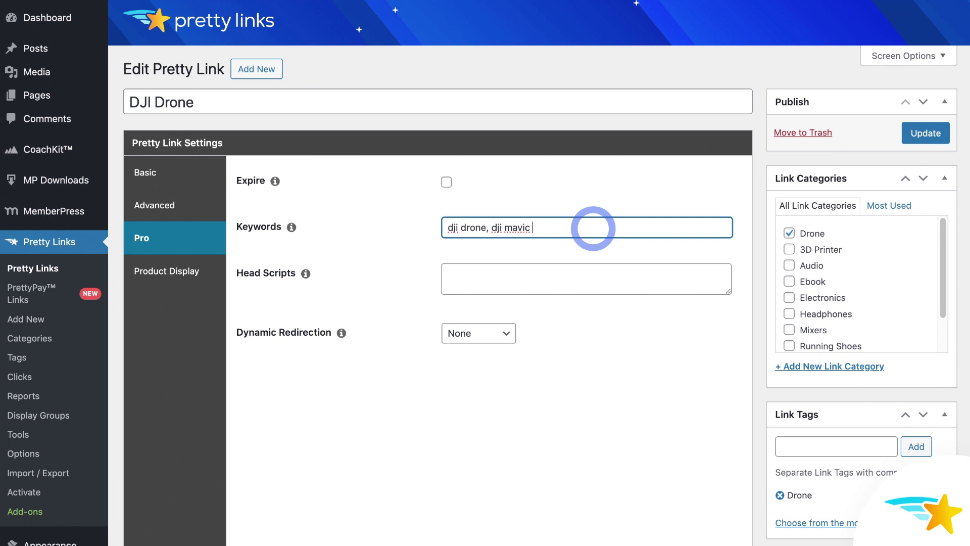
text(3, drone)
click(672, 199)
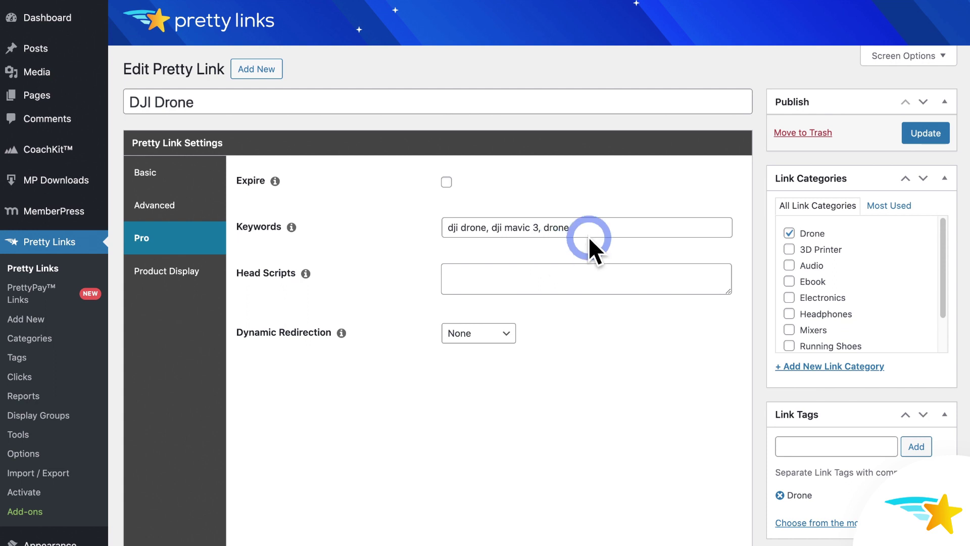
click(940, 135)
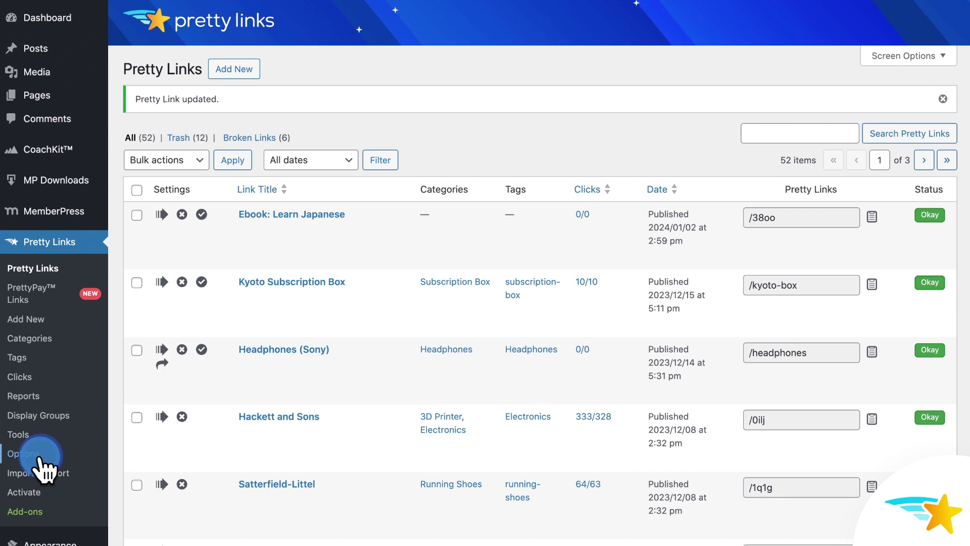
Step: Tick Enable Thresholds on the Replacements options, leaving Max Keywords and Max Replacements at 2
click(40, 456)
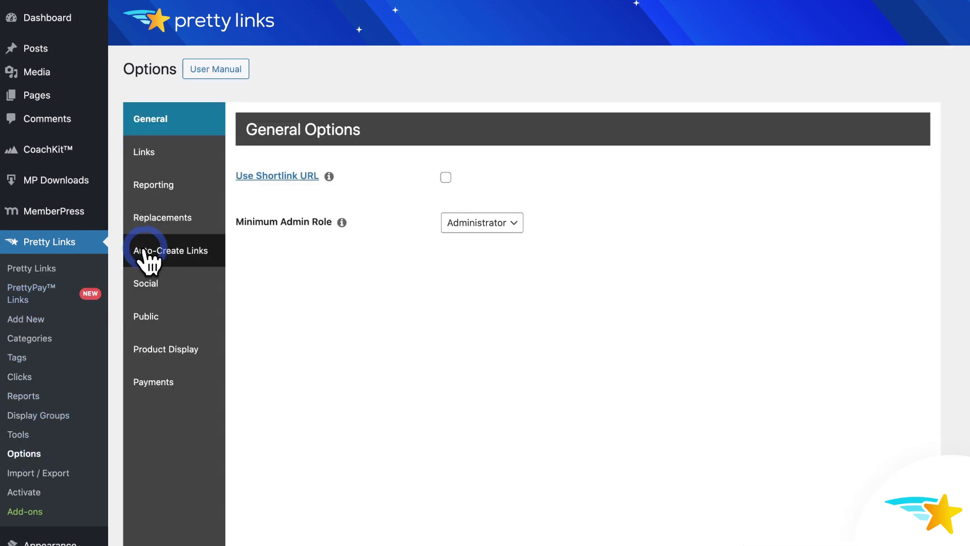
click(172, 222)
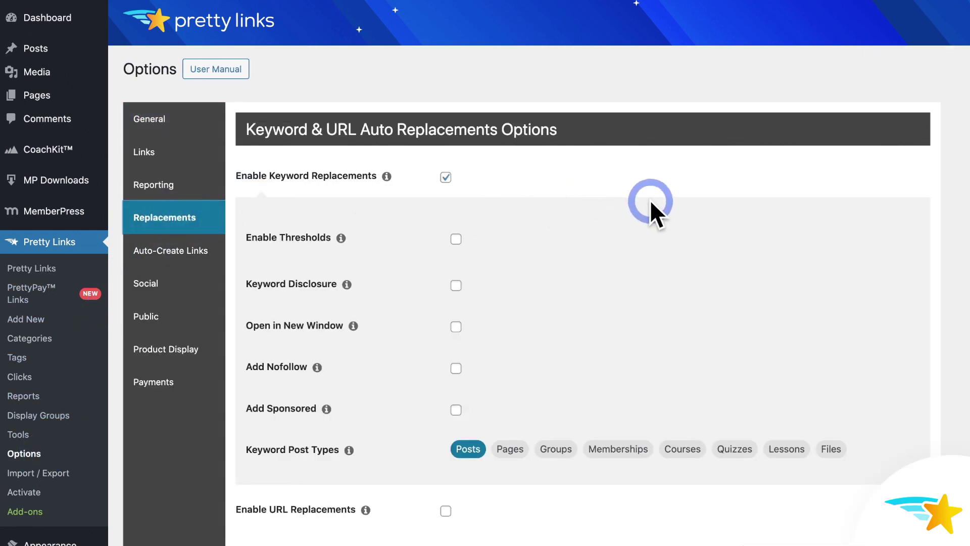
scroll(650, 207, down, 3)
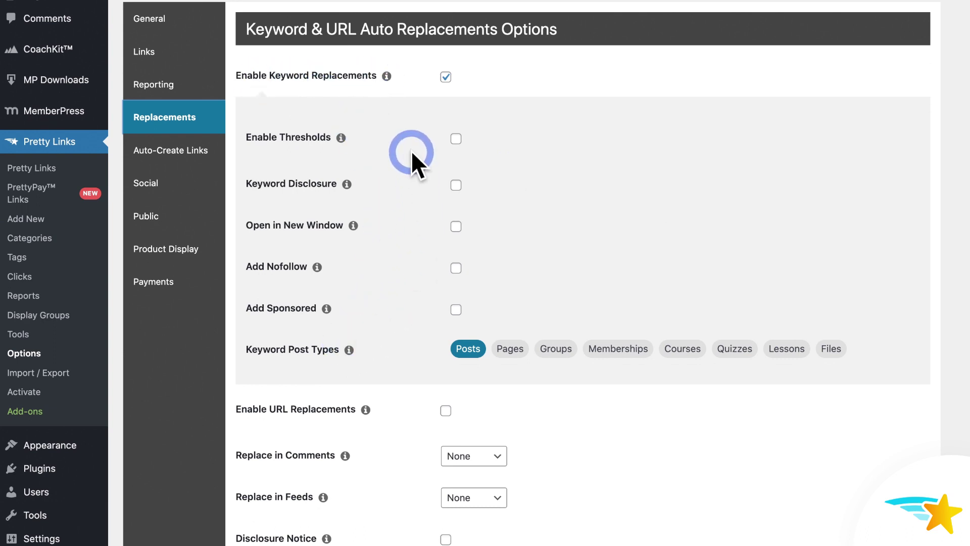
click(456, 139)
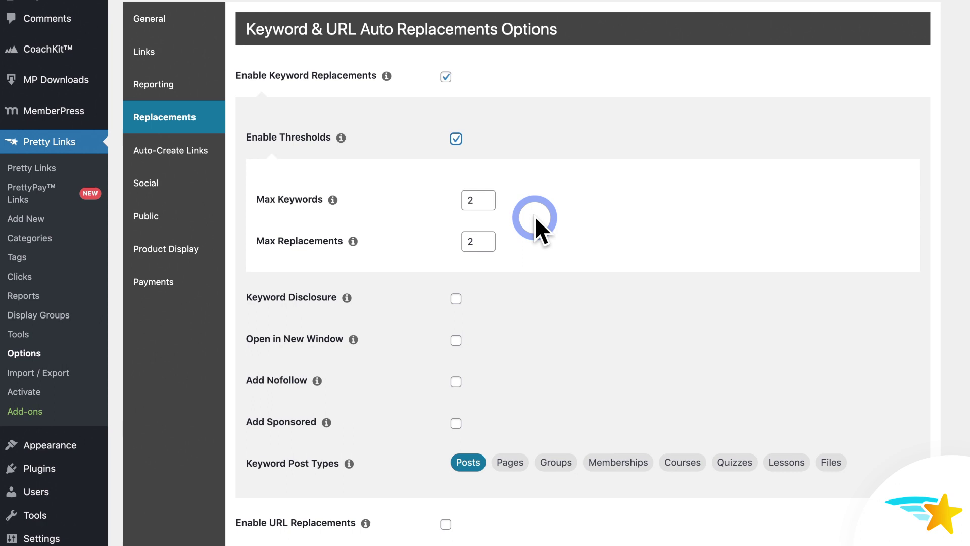
Step: Check the Max Keywords and Max Replacements values, then uncheck Enable Thresholds
click(476, 197)
click(476, 250)
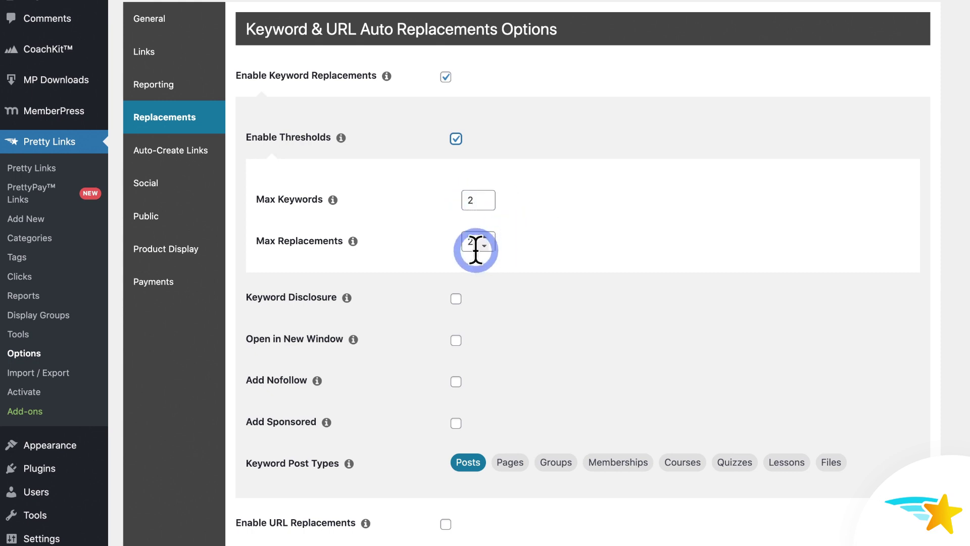
click(502, 207)
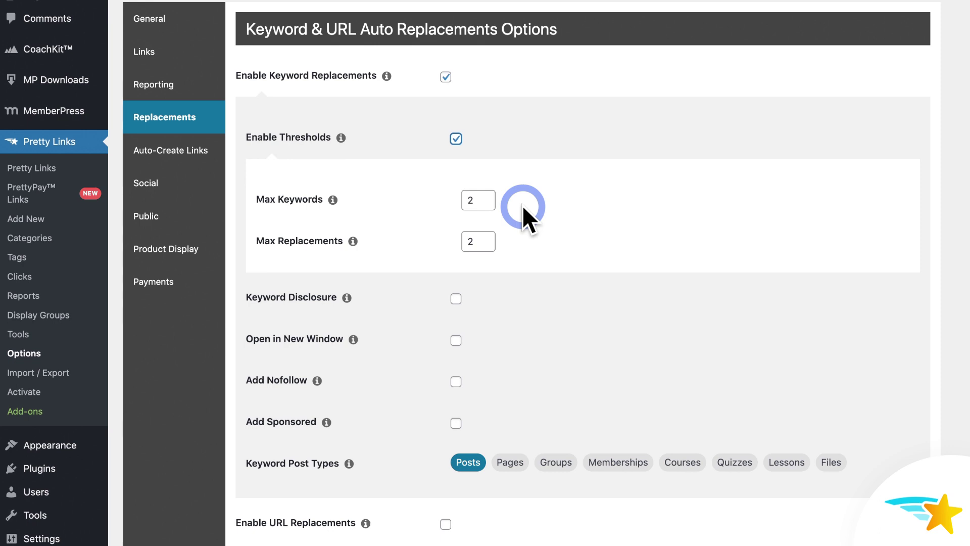
click(456, 139)
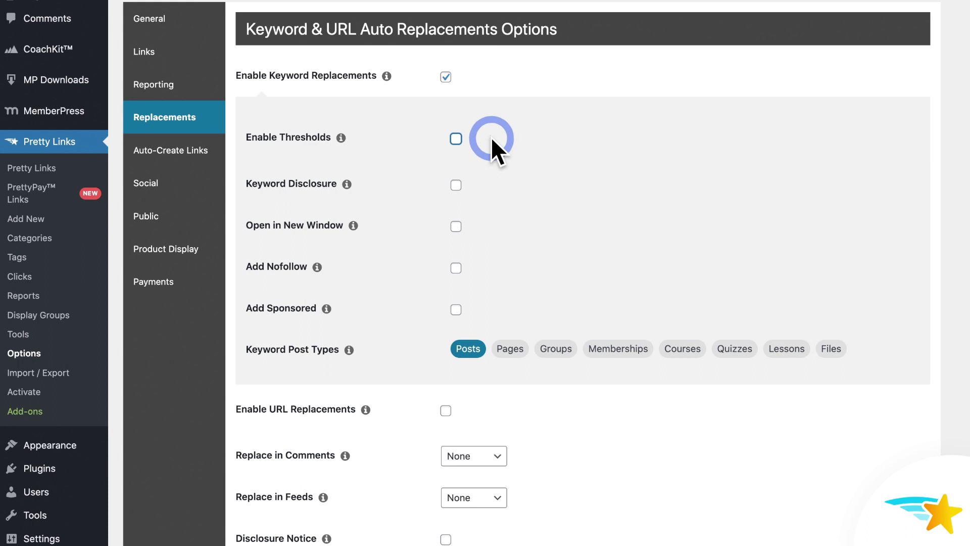
click(492, 143)
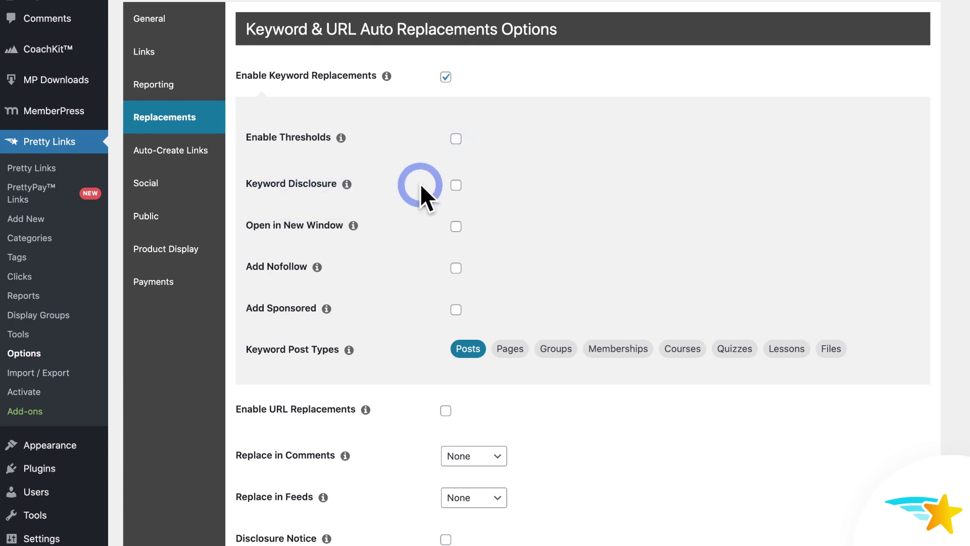
click(458, 187)
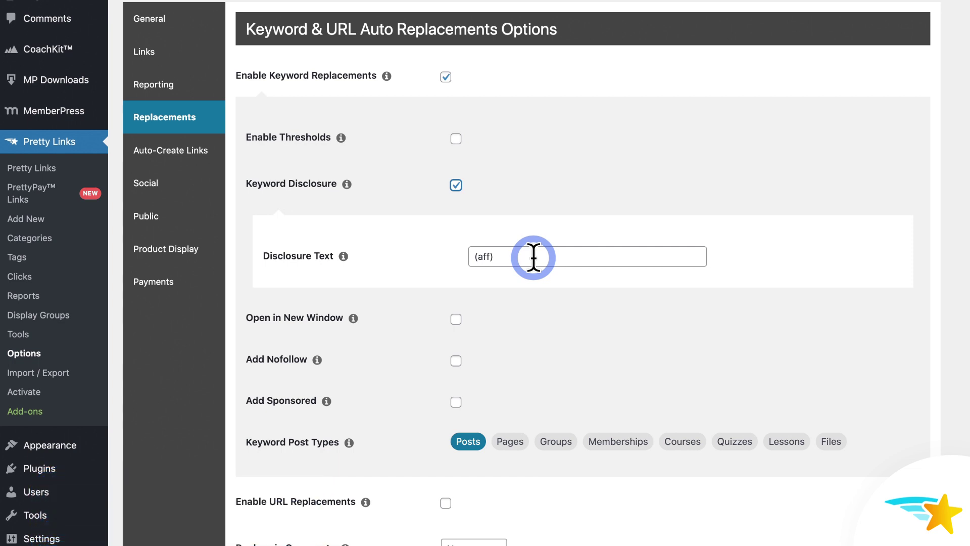
click(457, 187)
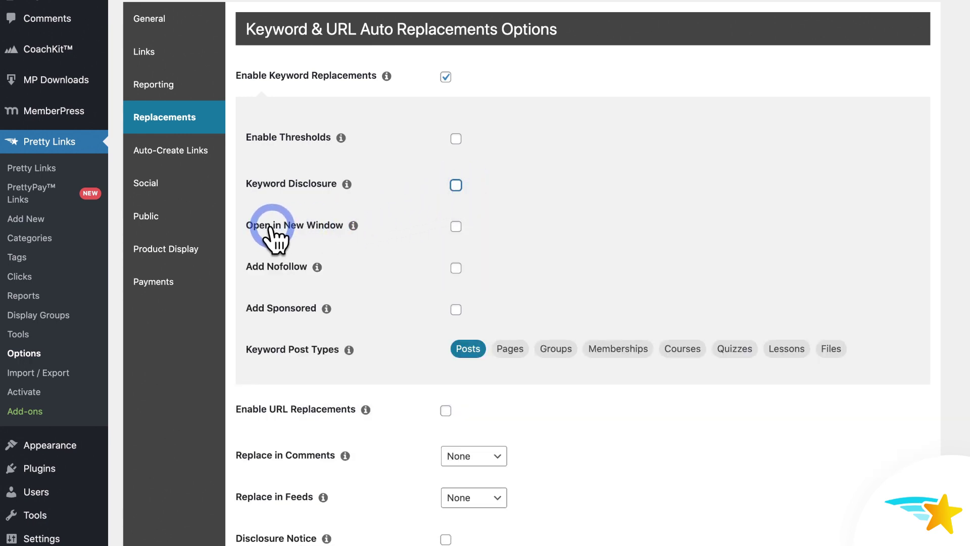
click(456, 227)
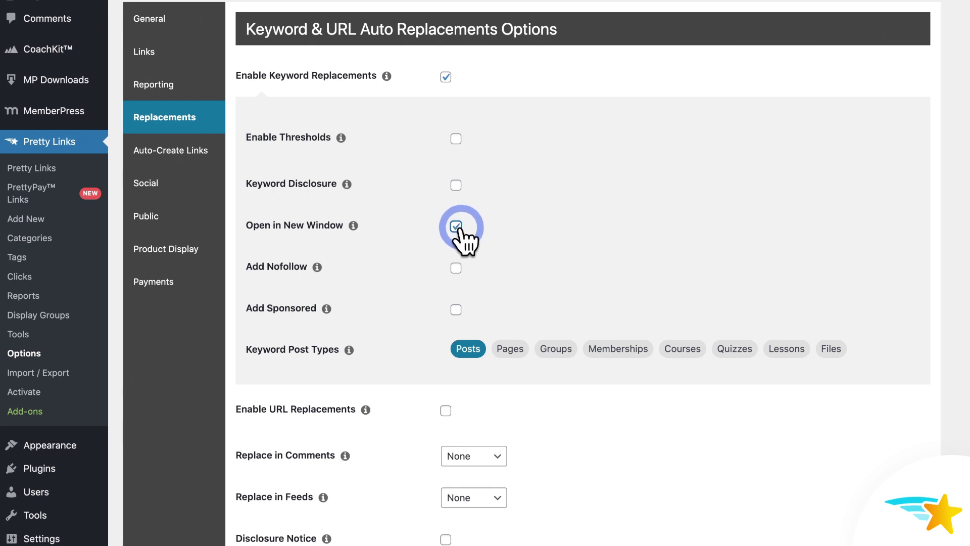
click(456, 228)
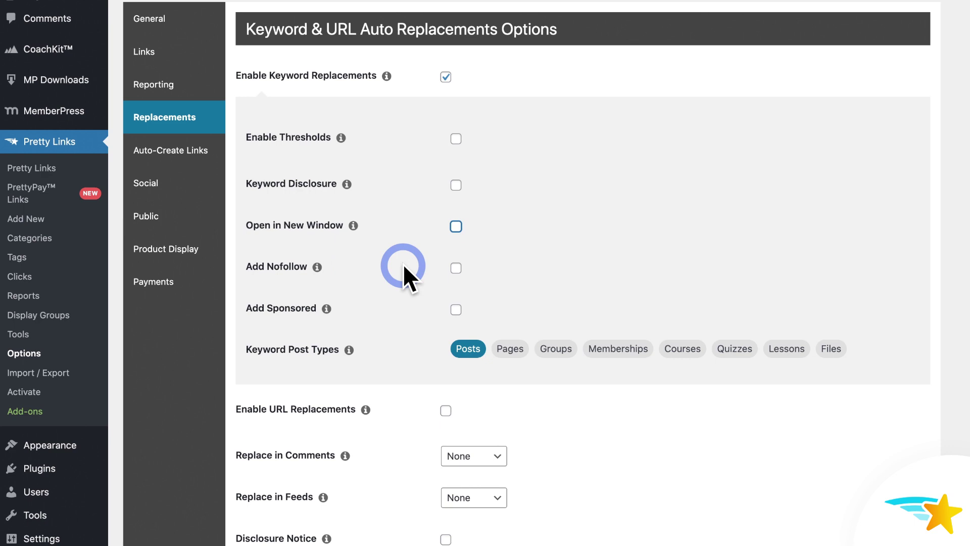
click(451, 268)
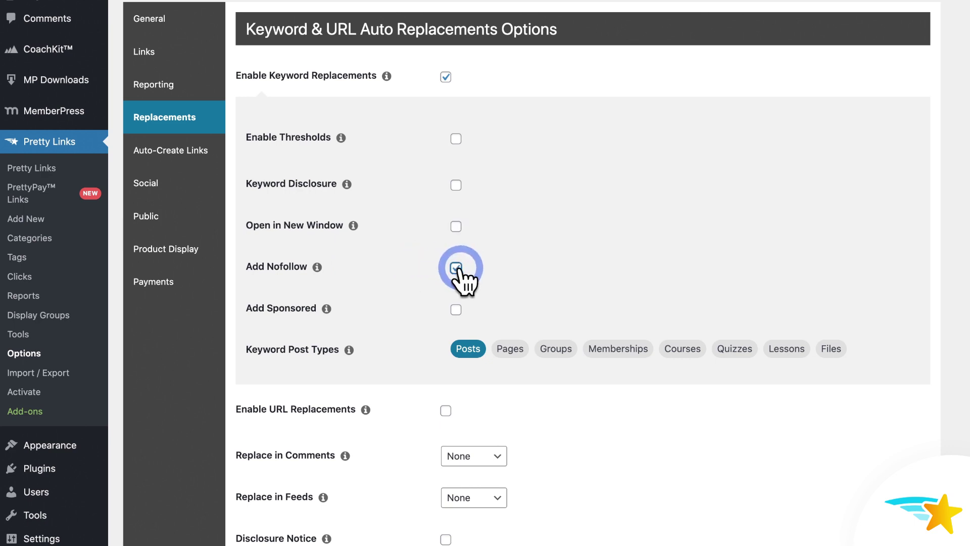
click(456, 268)
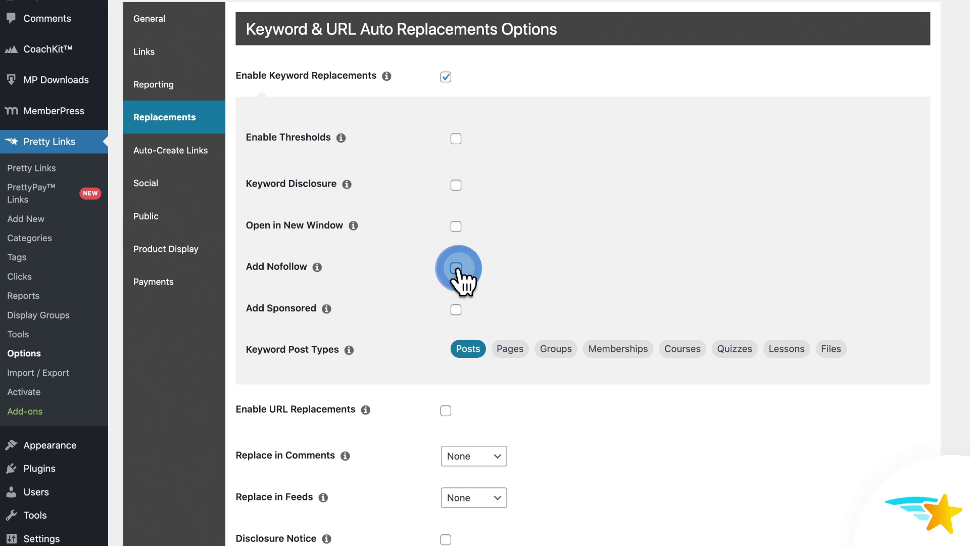
click(448, 310)
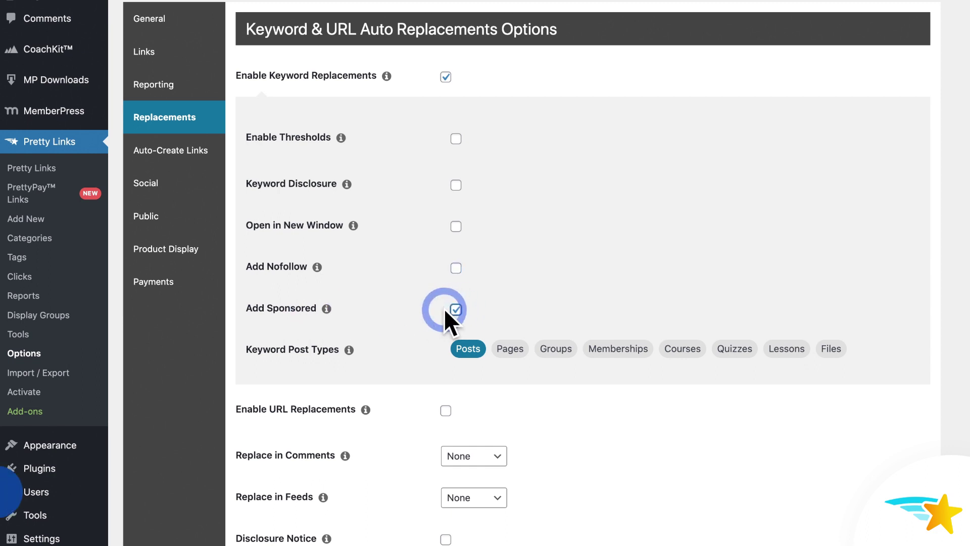
click(455, 310)
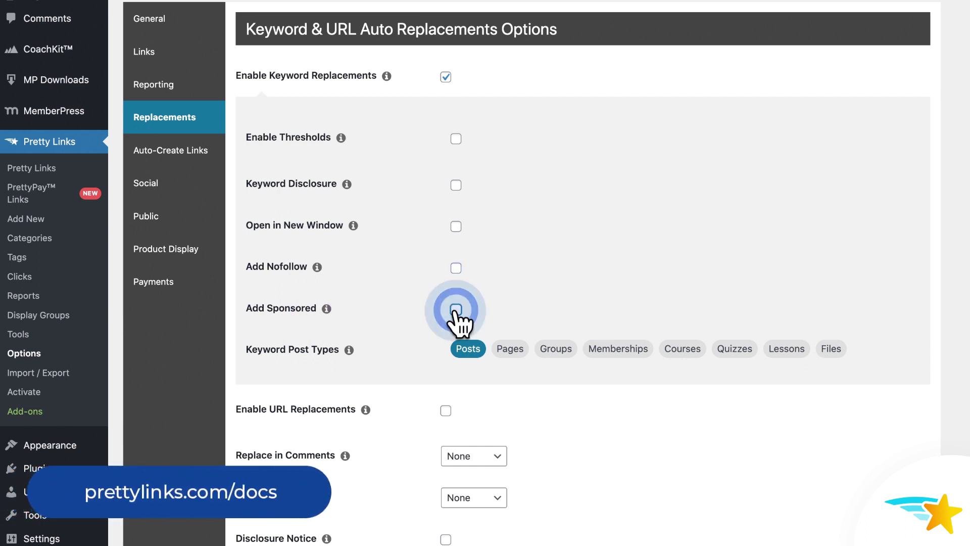
click(371, 291)
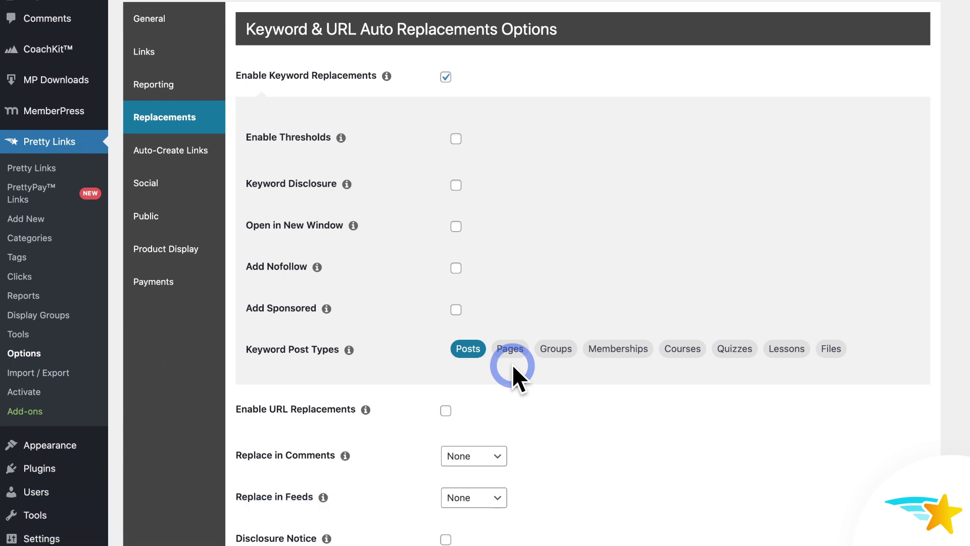
Step: Toggle the Pages and Groups post types off again, keep only Posts, and click Update
click(517, 353)
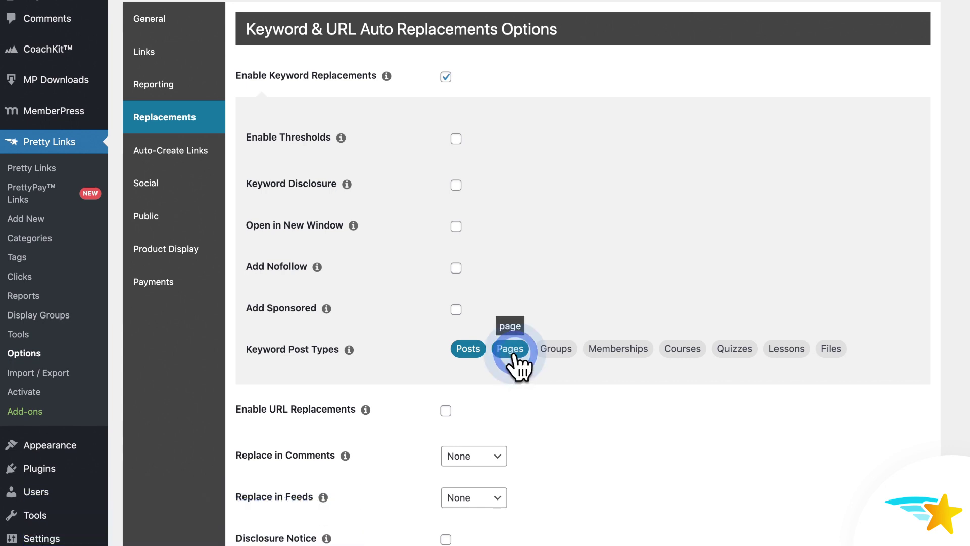
click(547, 354)
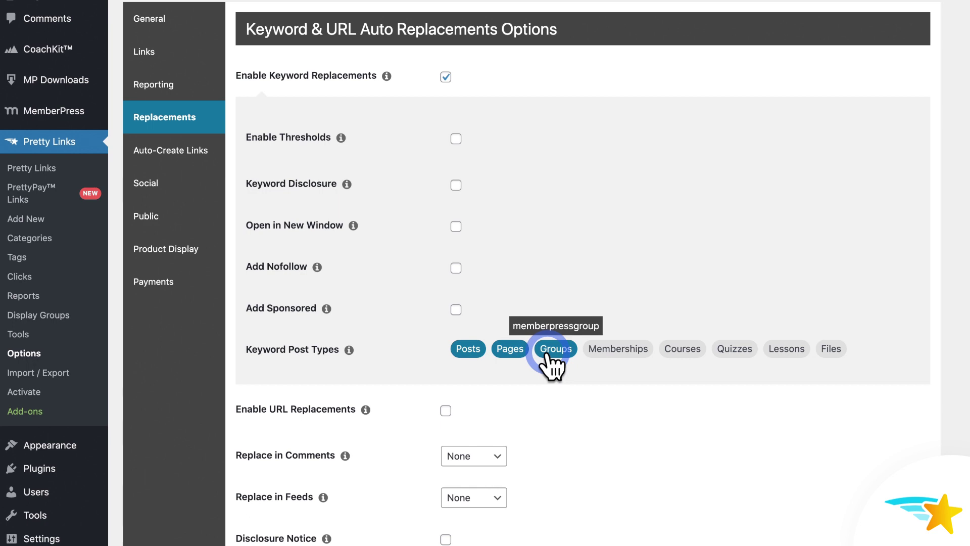
click(549, 354)
click(517, 354)
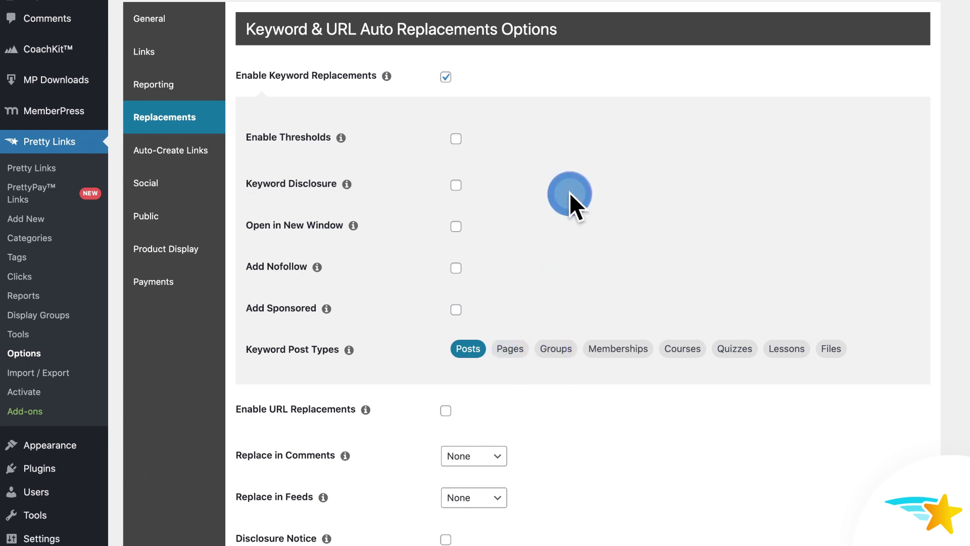
scroll(569, 192, down, 5)
click(165, 427)
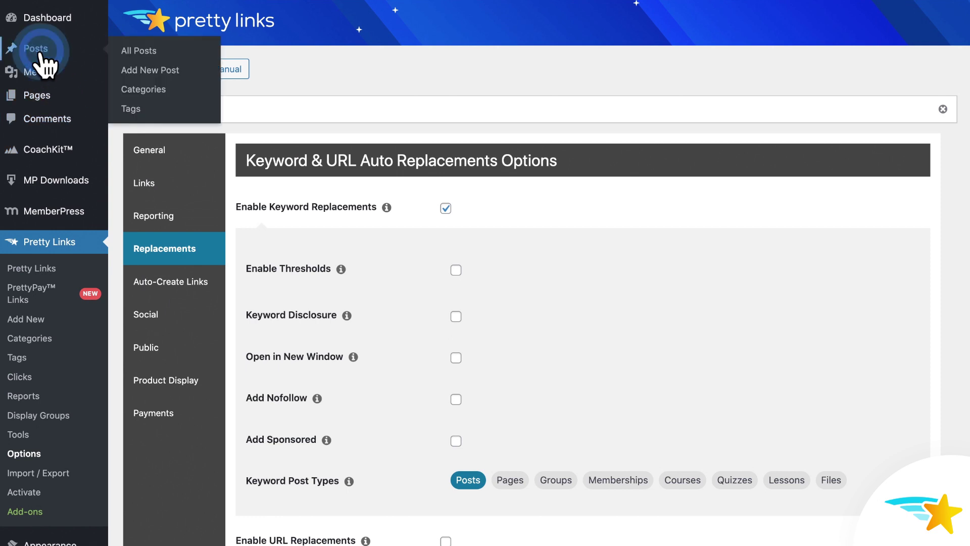
Step: Open the published DJI Drone post via View in the All Posts list
click(37, 48)
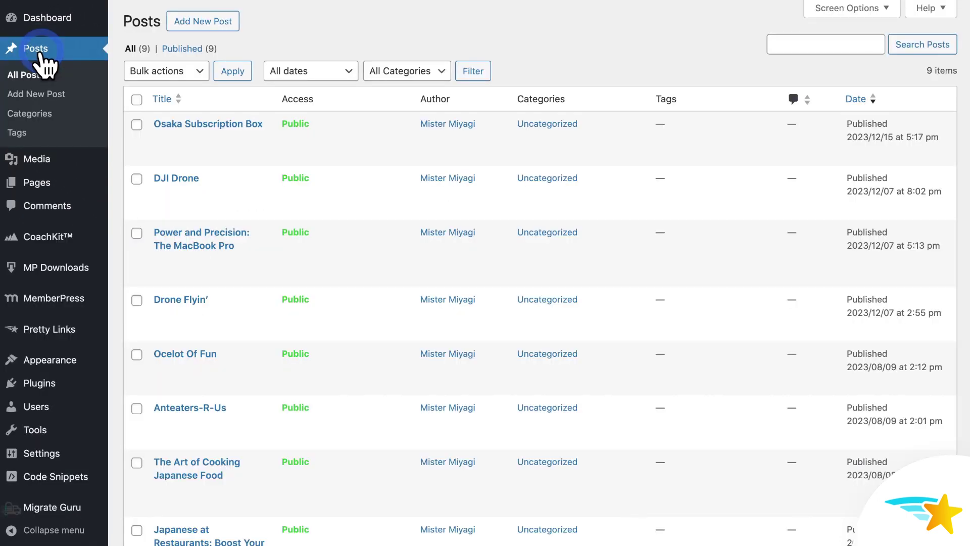
click(178, 177)
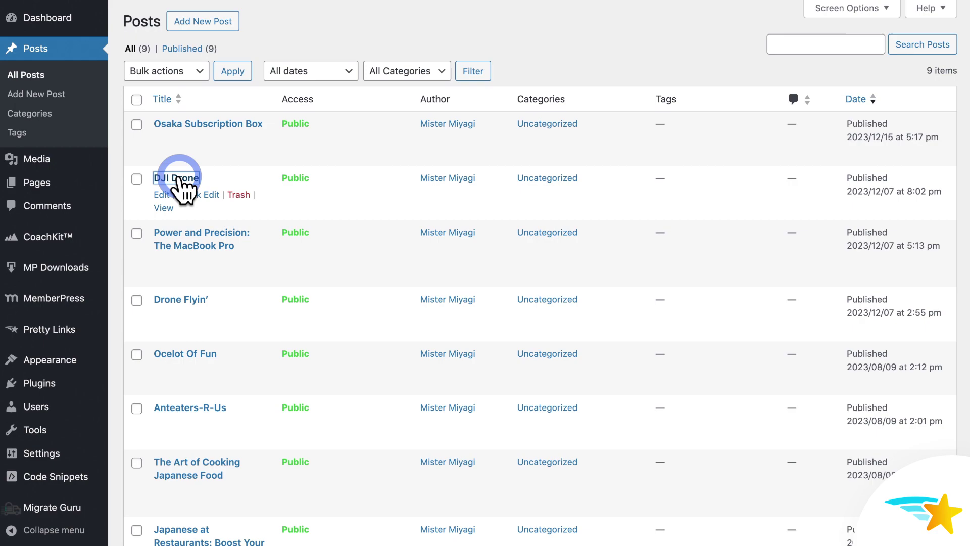
click(167, 208)
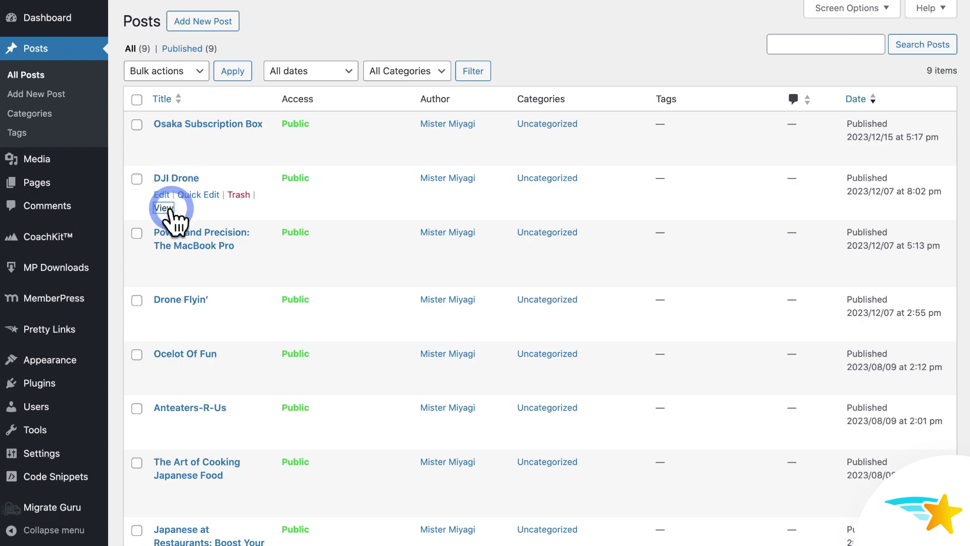
scroll(223, 216, down, 5)
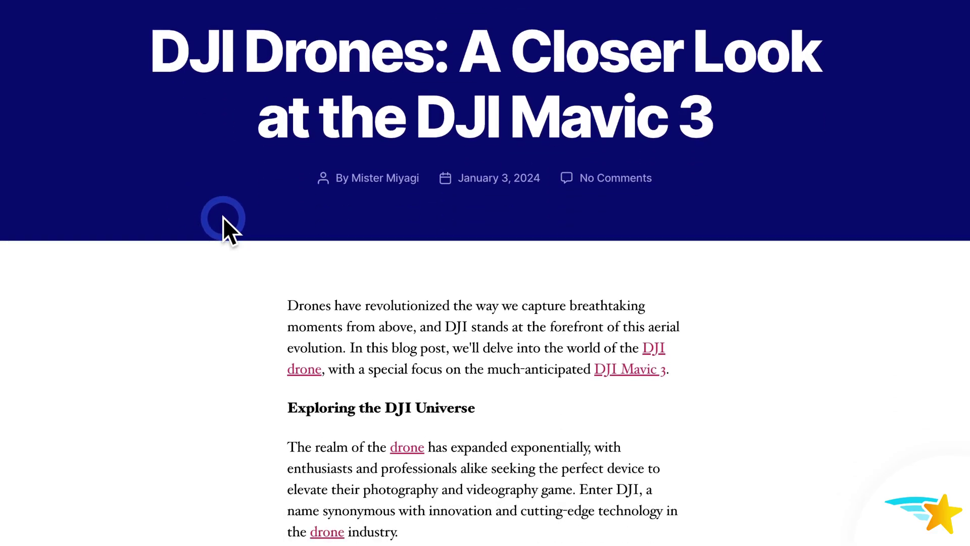
scroll(223, 219, down, 1)
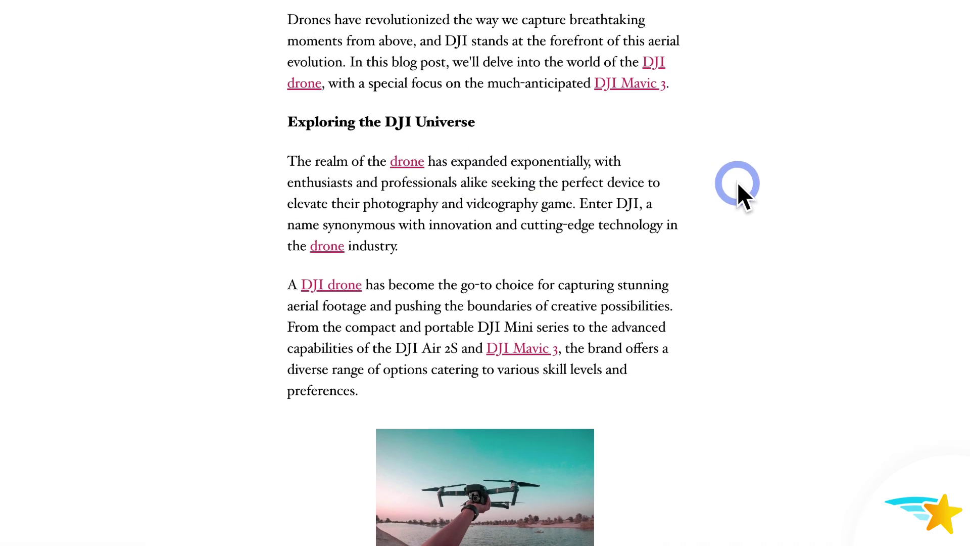
Step: Scroll through the post checking the linked 'drone', 'DJI drone' and 'DJI Mavic 3' keywords
scroll(739, 201, down, 3)
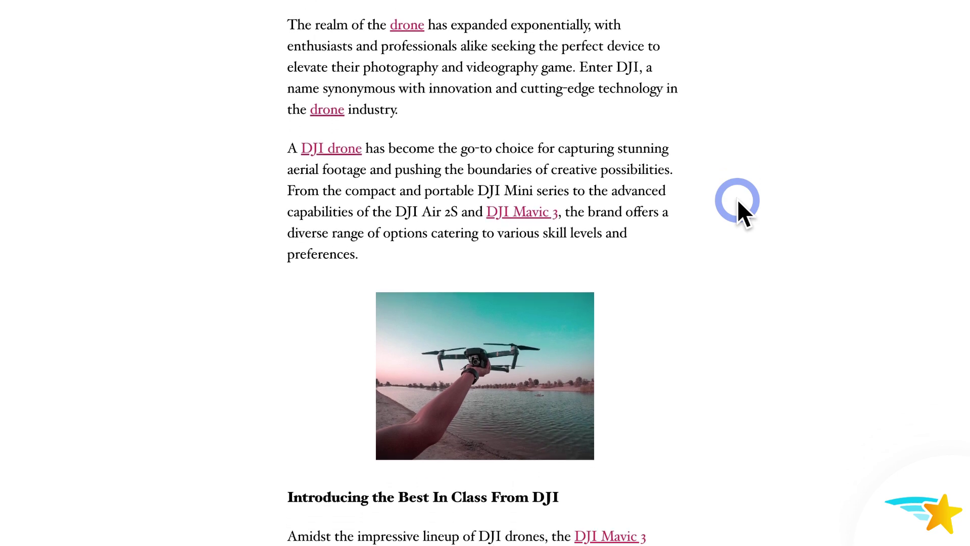
scroll(738, 202, down, 3)
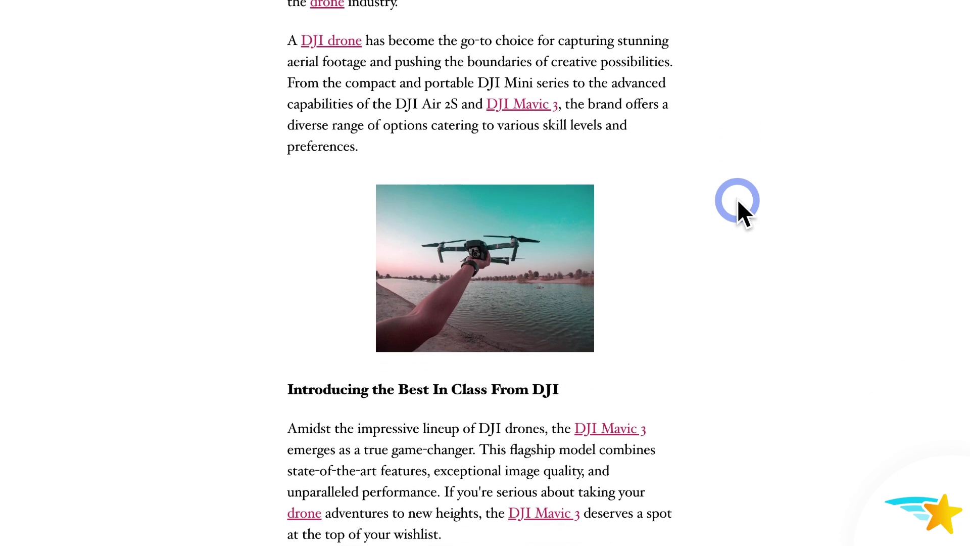
scroll(738, 199, down, 4)
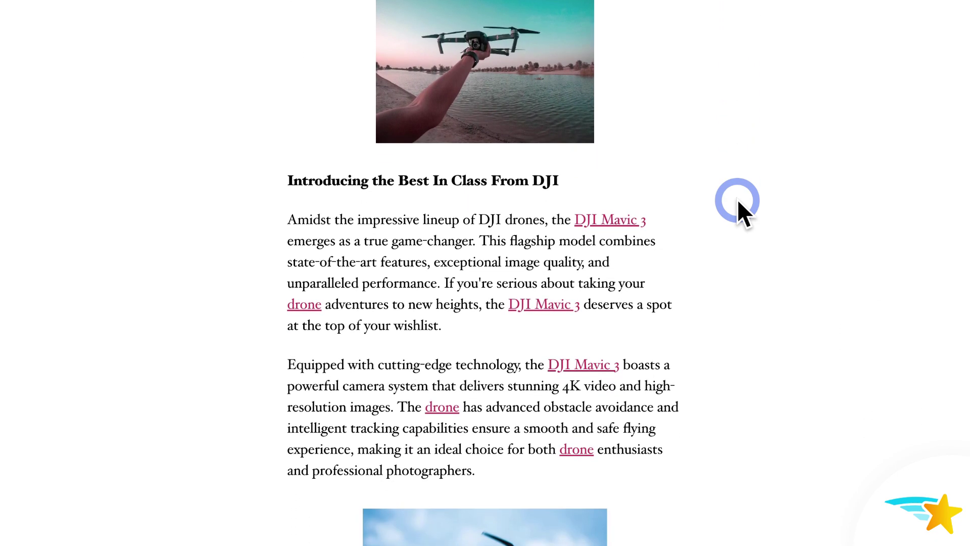
scroll(738, 198, down, 3)
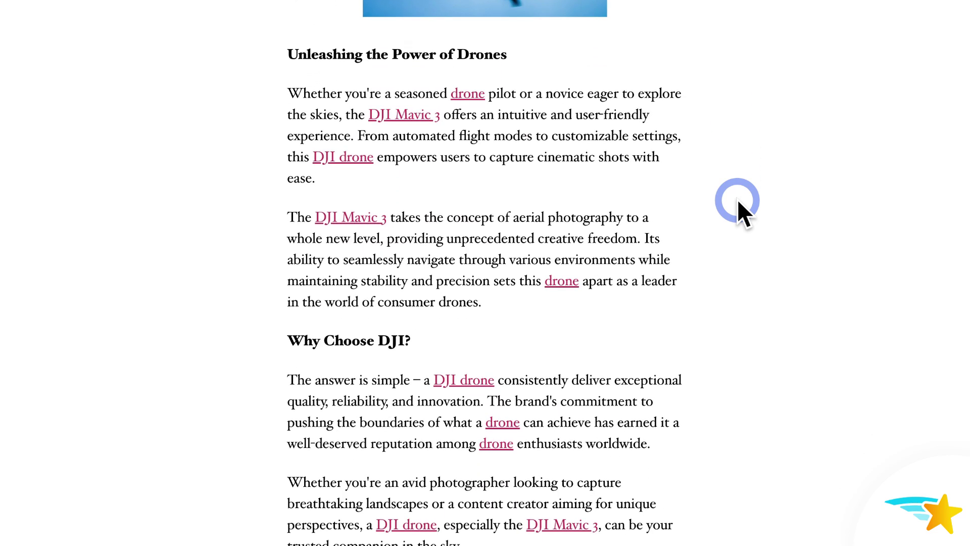
scroll(738, 198, down, 3)
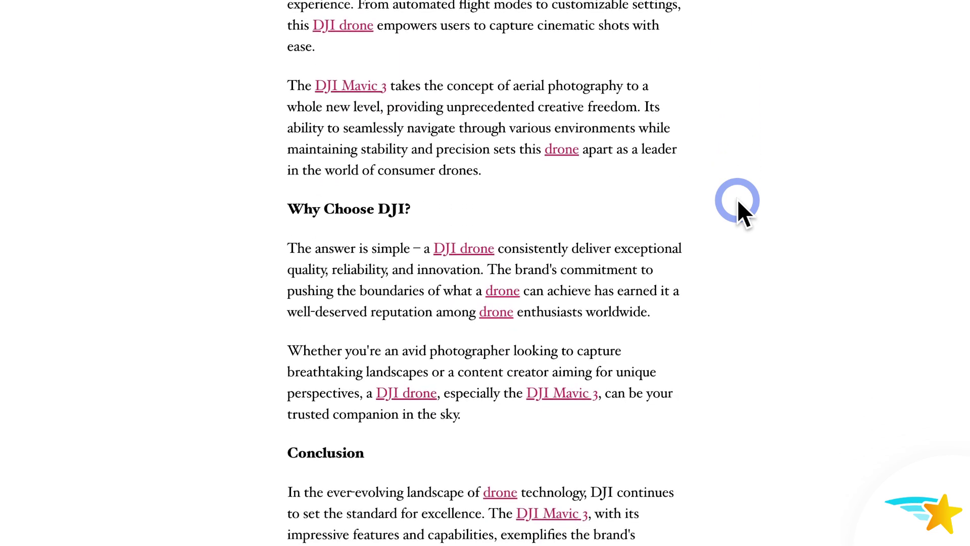
scroll(737, 199, down, 3)
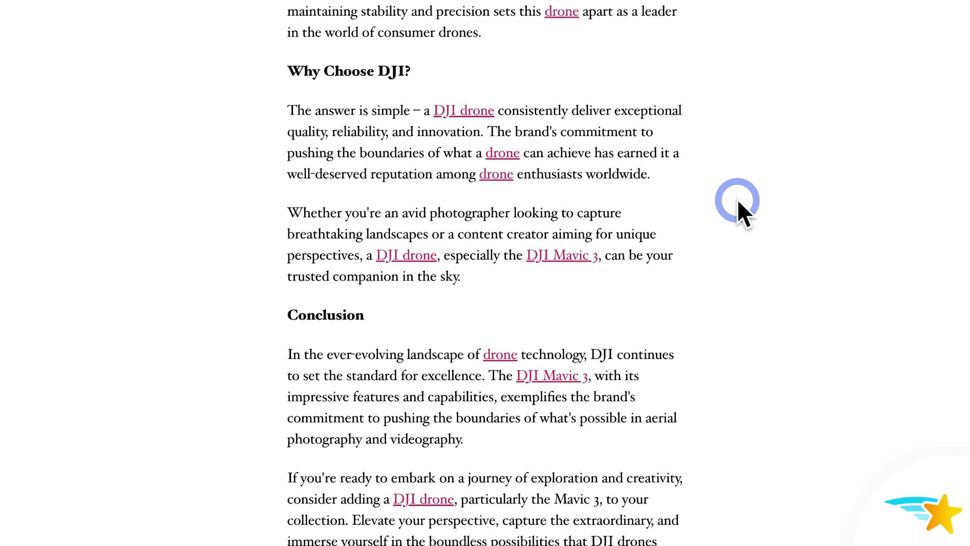
scroll(738, 198, down, 1)
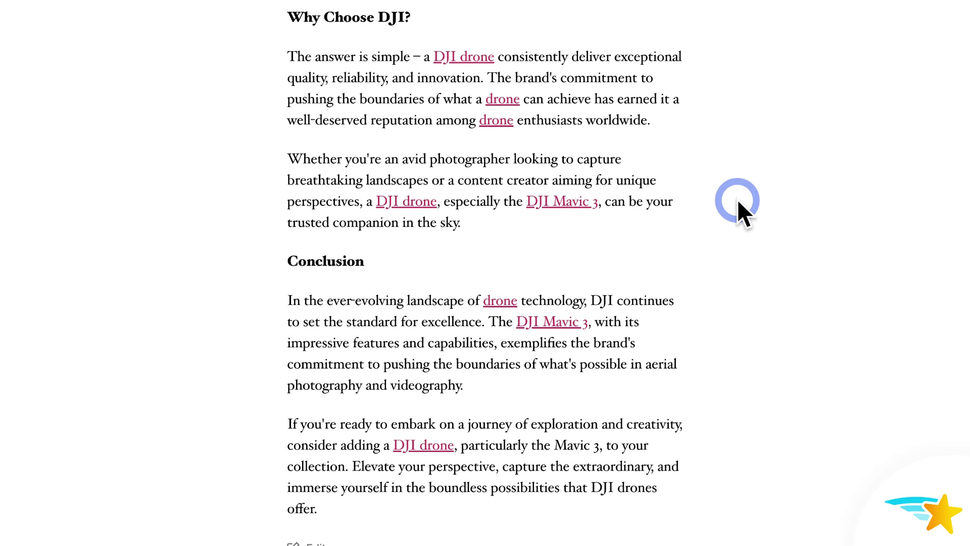
scroll(737, 198, up, 3)
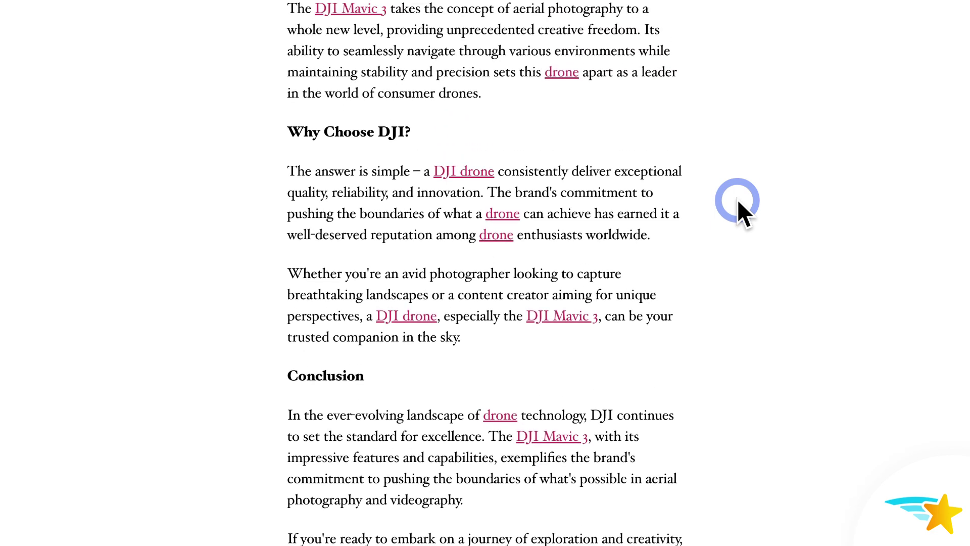
scroll(737, 199, up, 6)
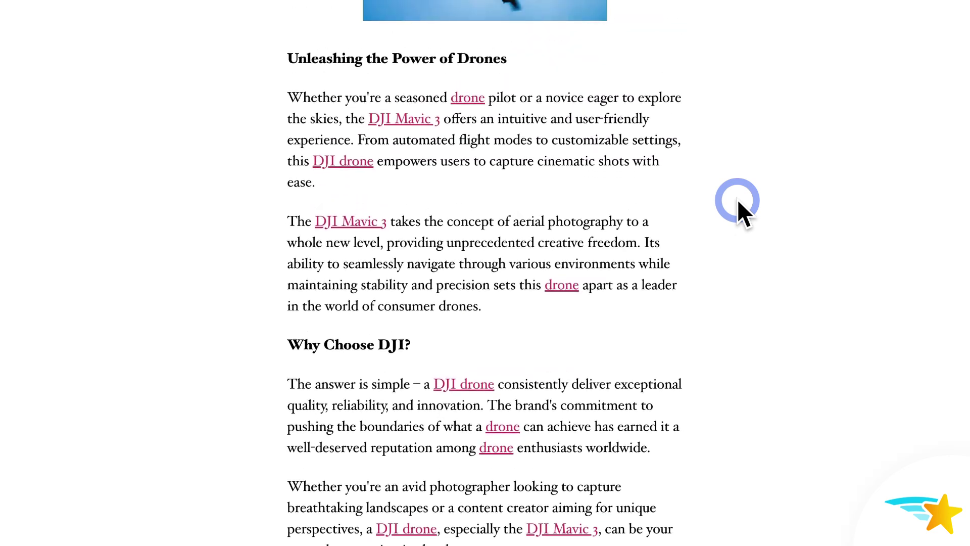
scroll(738, 198, up, 11)
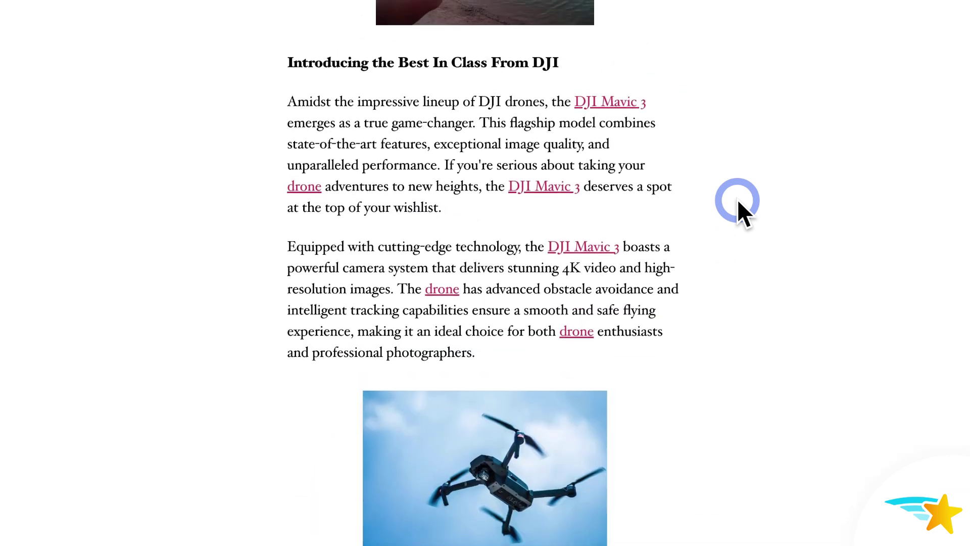
scroll(737, 198, up, 6)
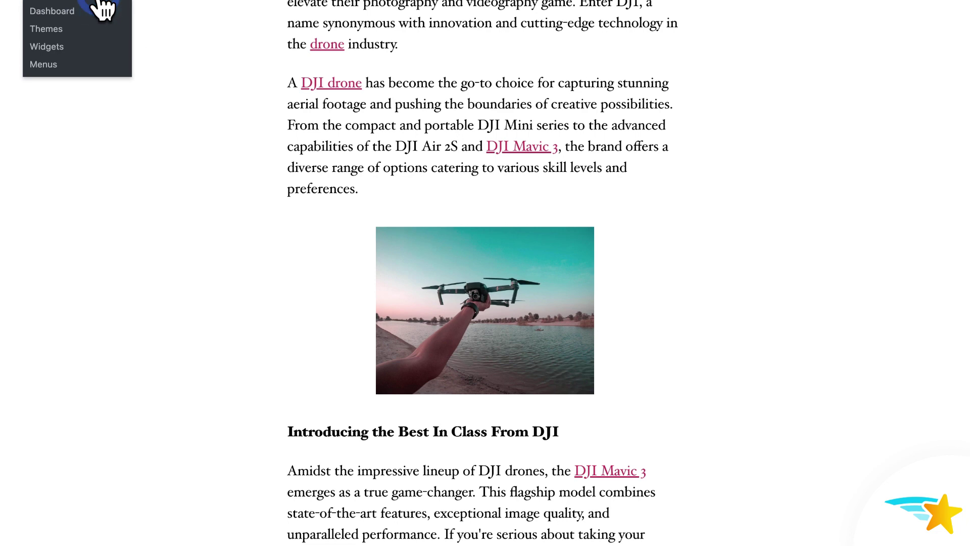
Step: Enable replacement thresholds with Max Keywords and Max Replacements at 2, save, and go to Posts
click(101, 7)
mouse_move(60, 309)
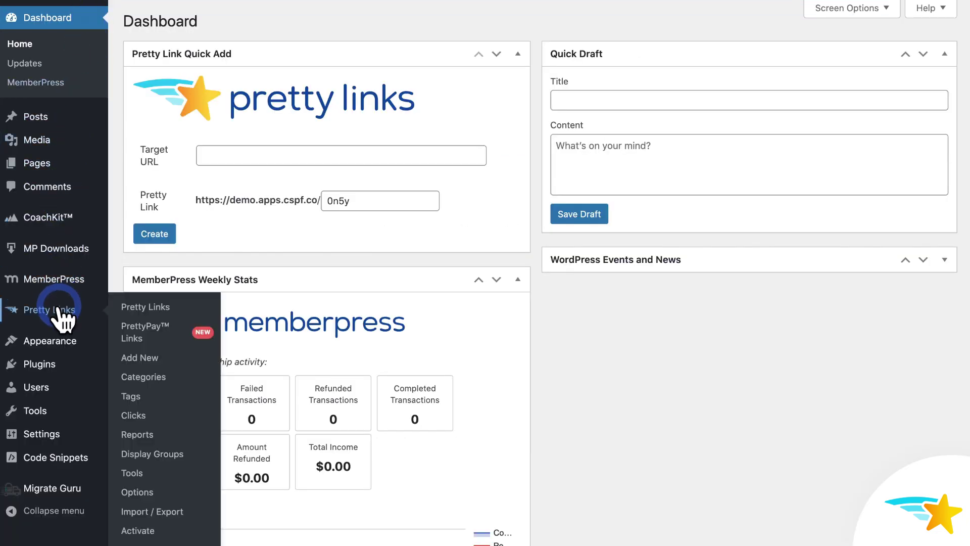
click(152, 493)
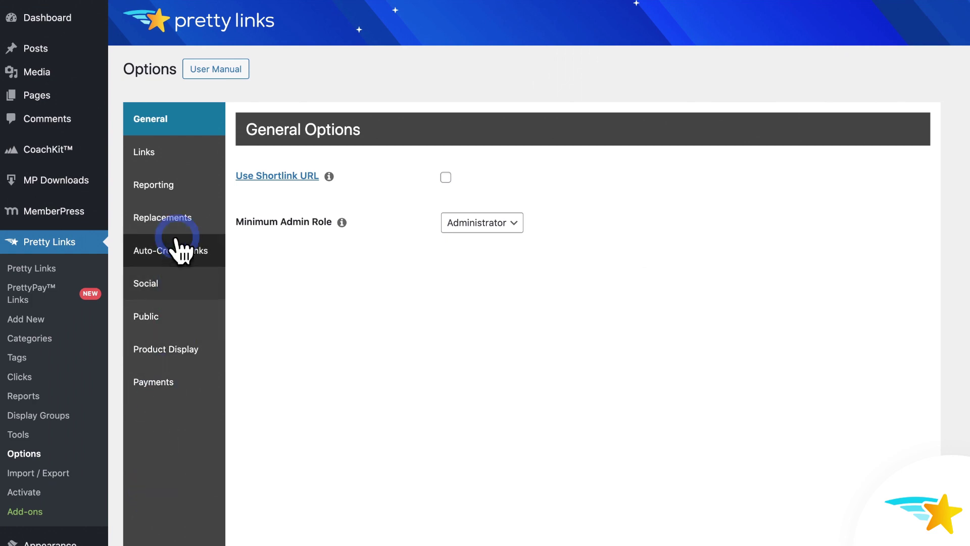
click(177, 221)
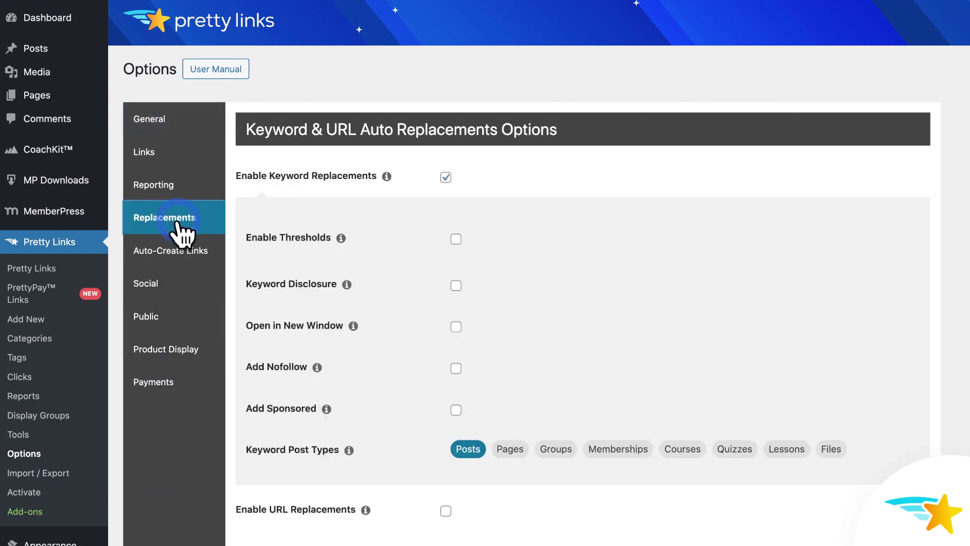
click(456, 239)
scroll(552, 240, down, 2)
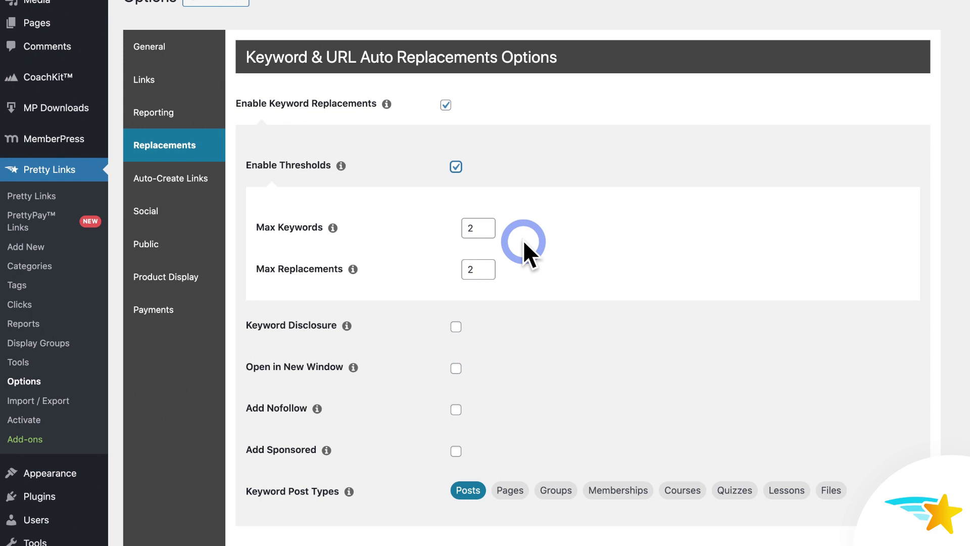
scroll(523, 239, down, 6)
click(160, 463)
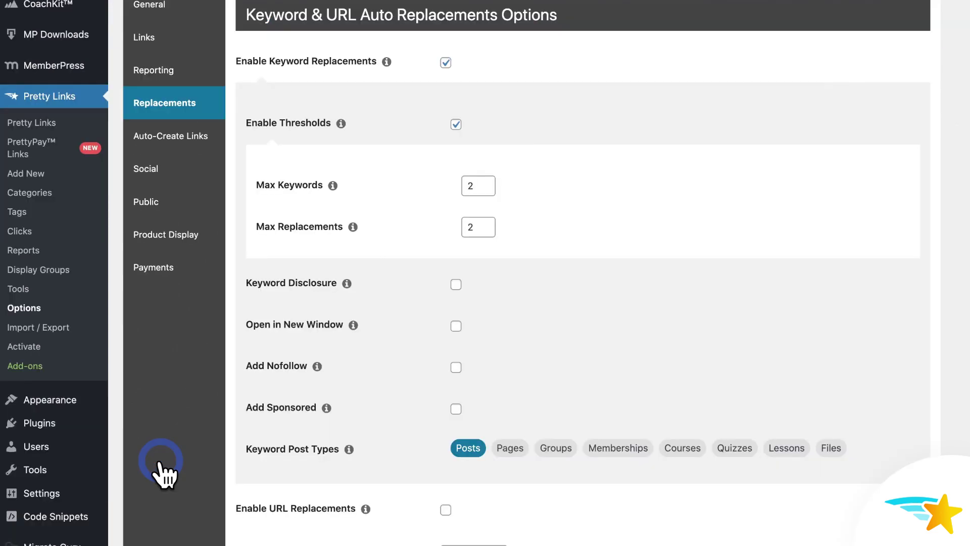
scroll(160, 472, up, 5)
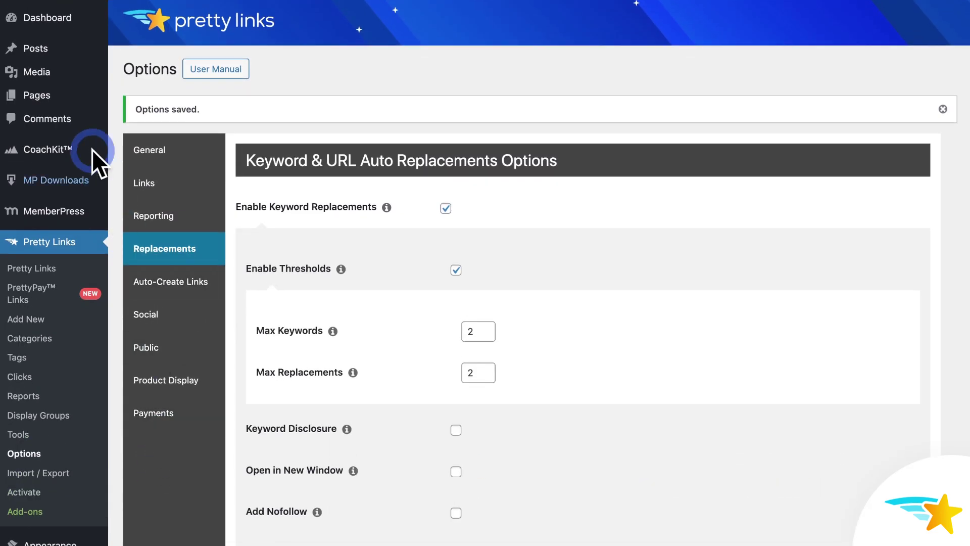
click(44, 55)
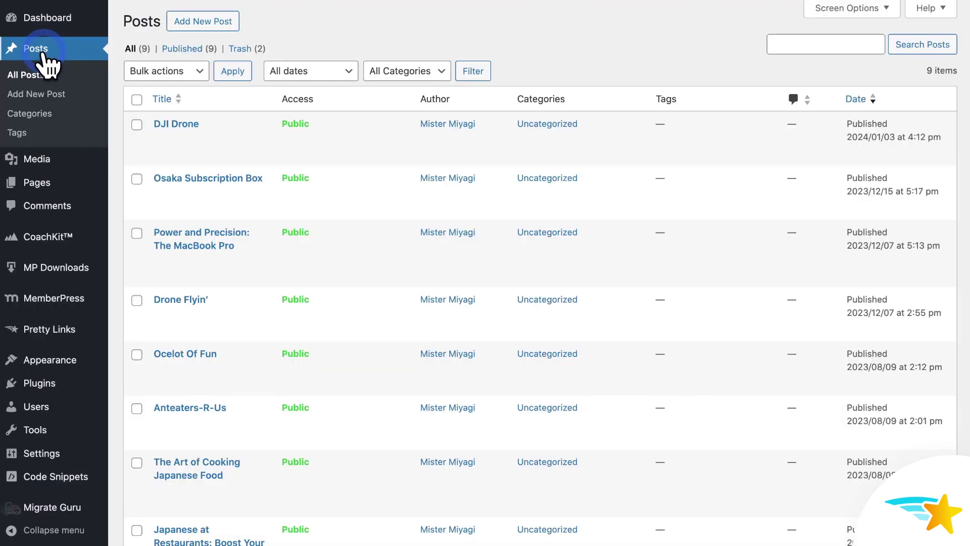
click(161, 146)
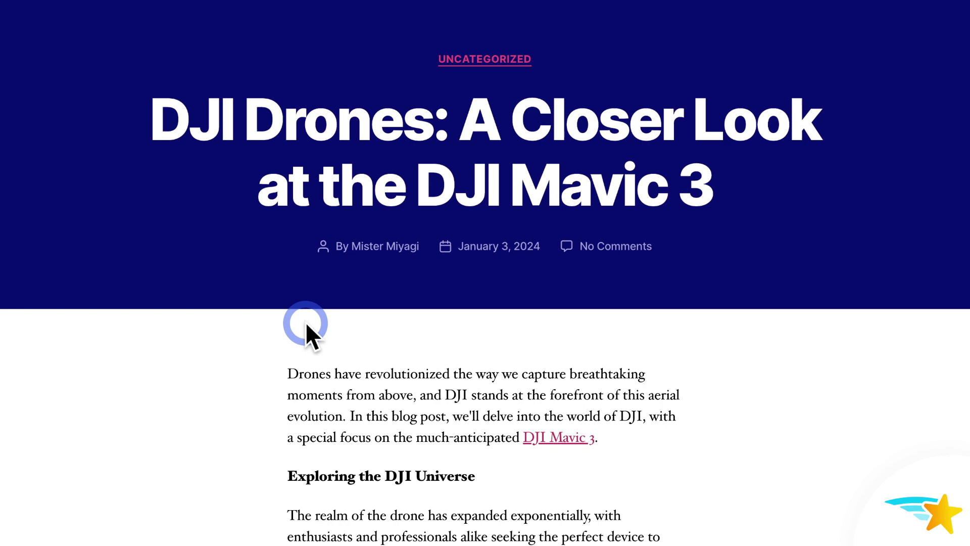
scroll(306, 326, down, 7)
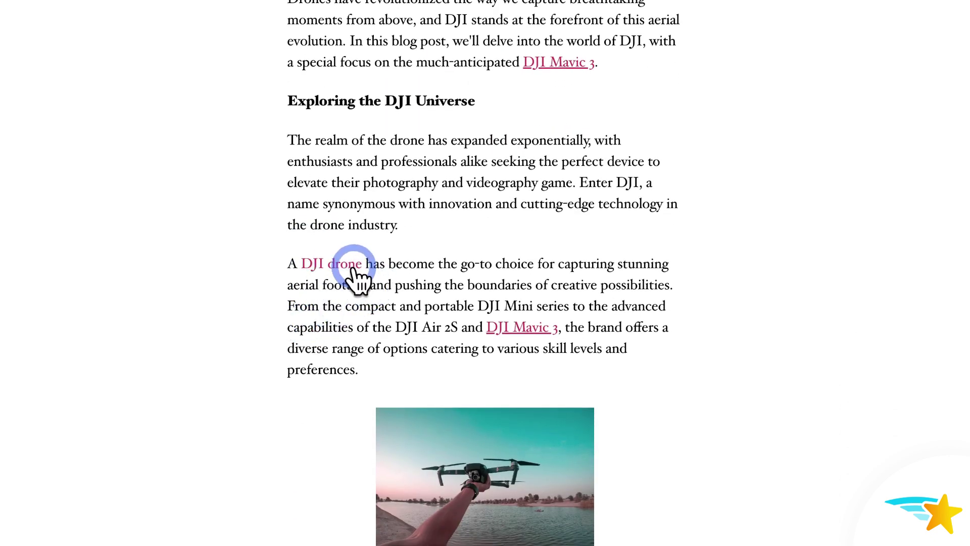
scroll(358, 263, down, 3)
scroll(359, 263, down, 10)
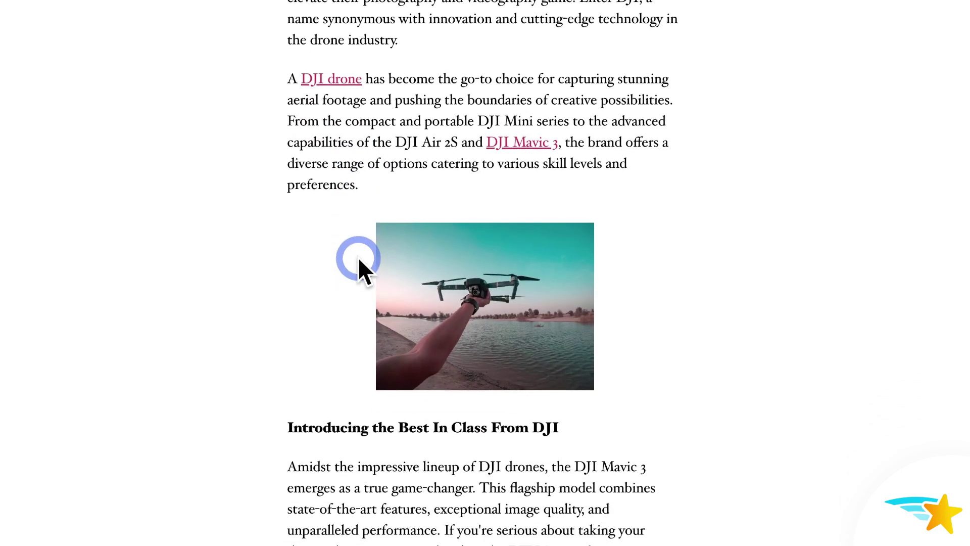
scroll(358, 256, down, 4)
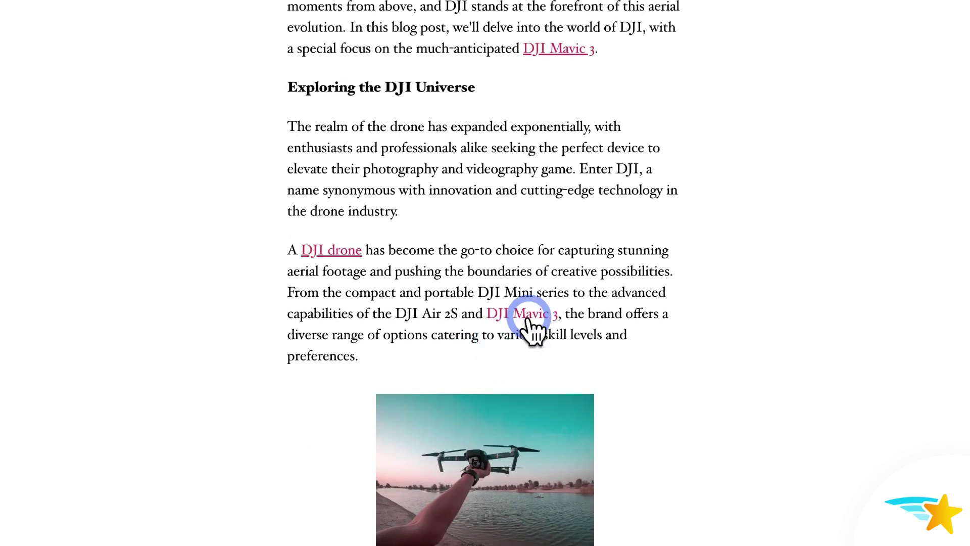
scroll(536, 293, up, 1)
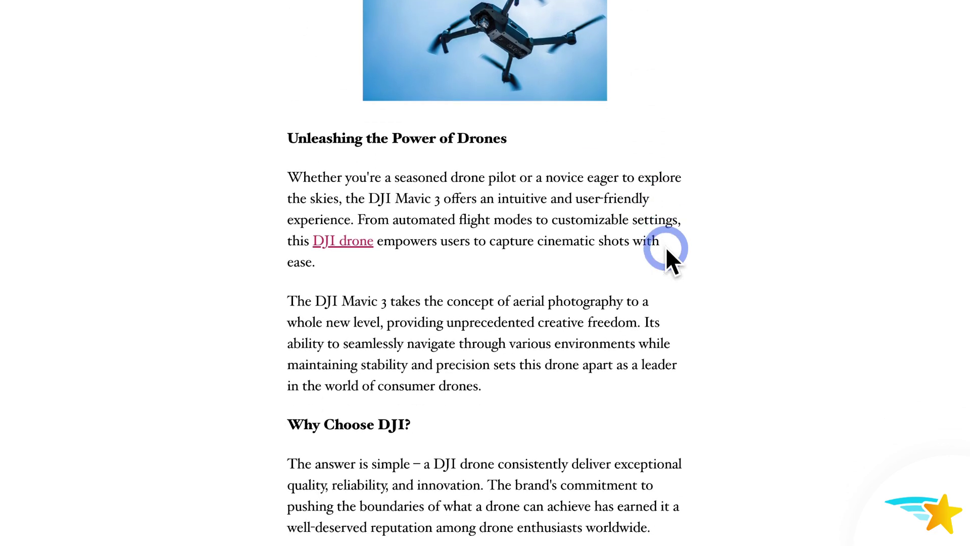
scroll(666, 247, down, 1)
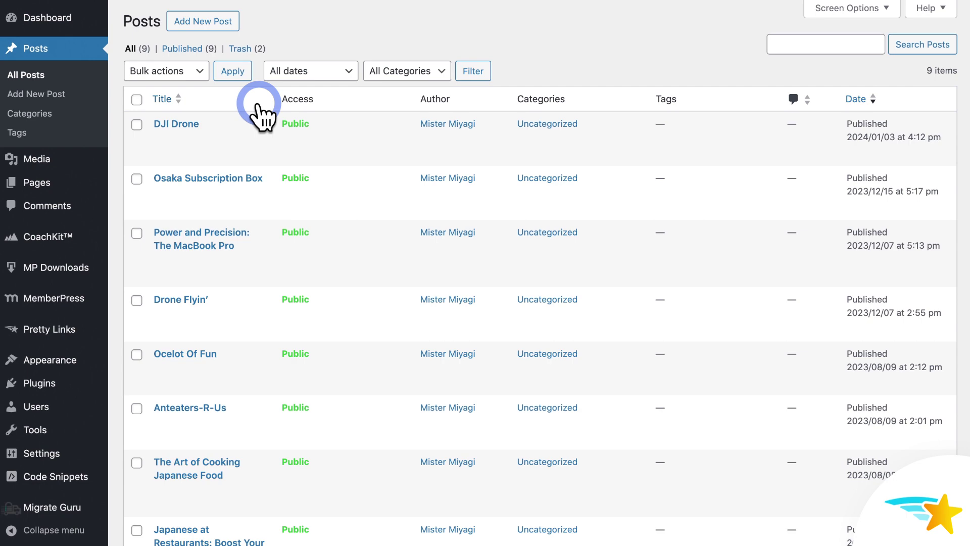
Step: Tick Disable Keyword Replacements on the DJI Drone post and update the post
click(186, 125)
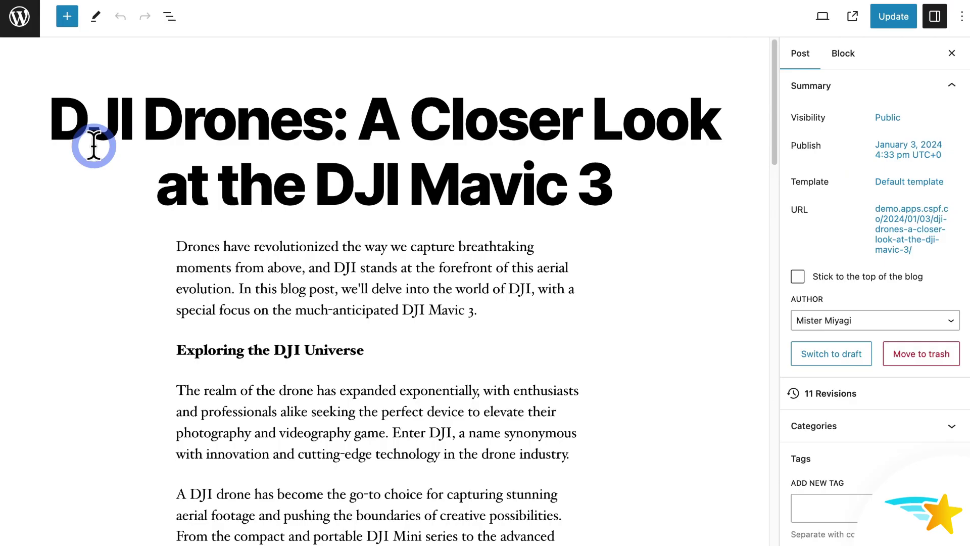
scroll(847, 181, down, 1)
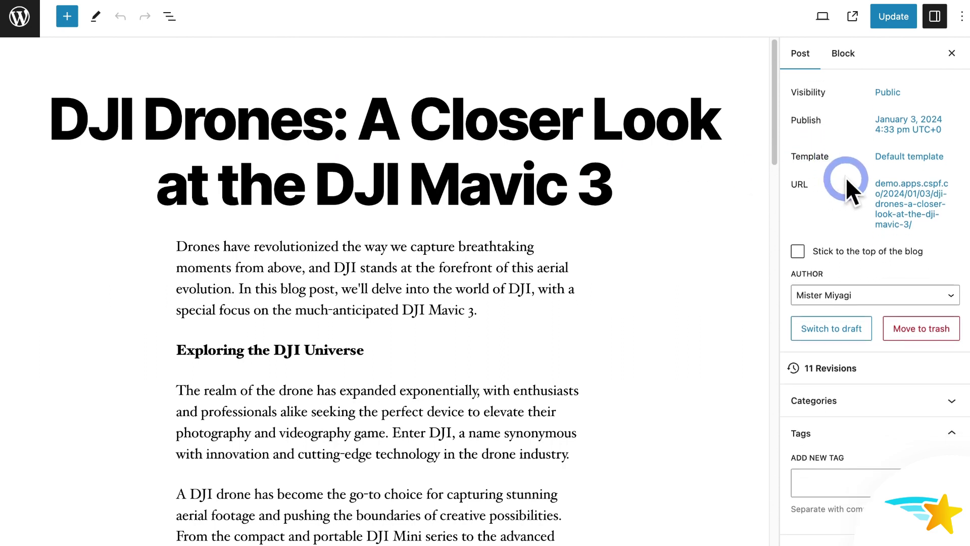
scroll(846, 181, down, 7)
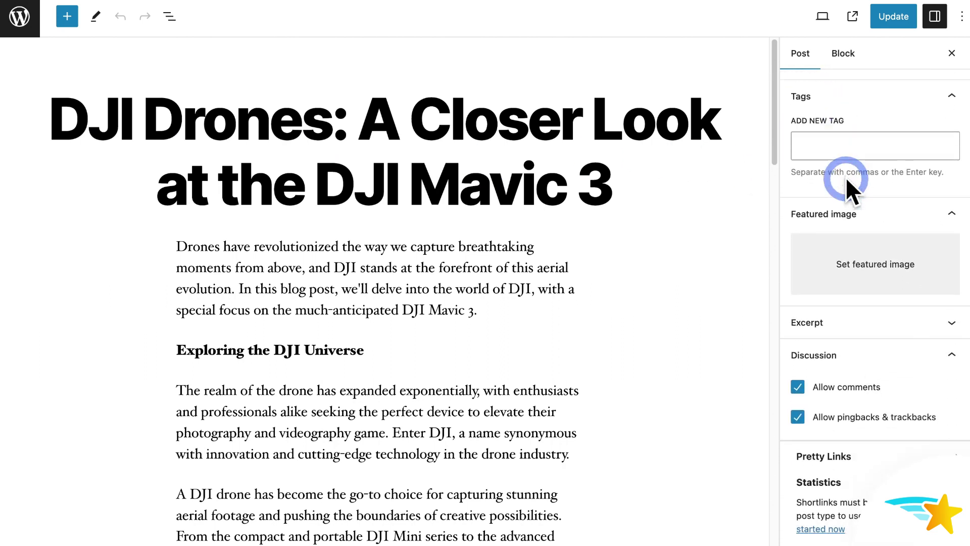
scroll(845, 177, down, 2)
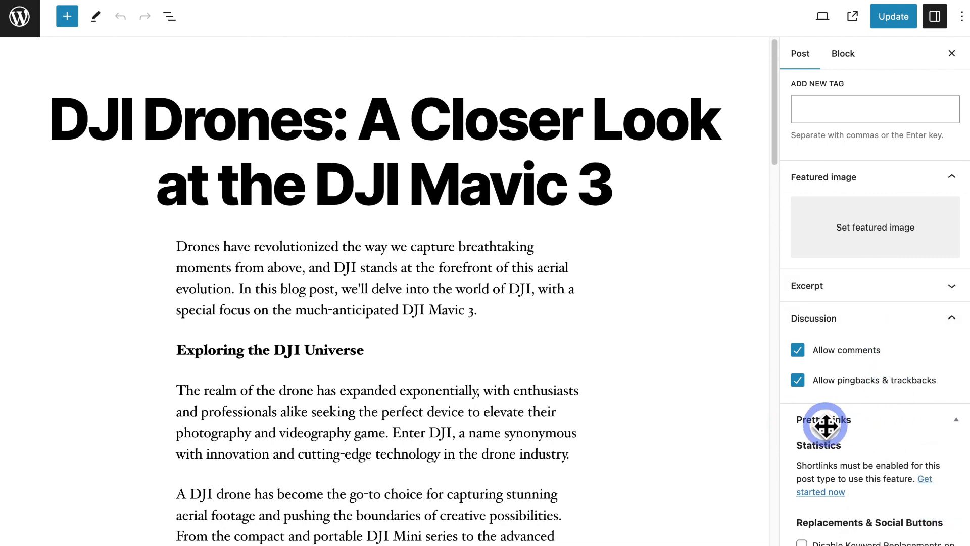
click(802, 484)
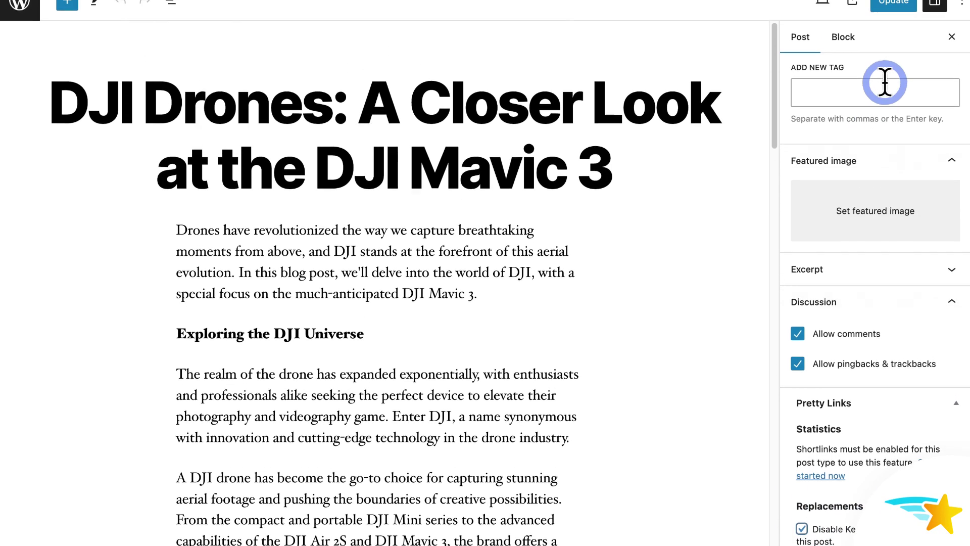
click(897, 17)
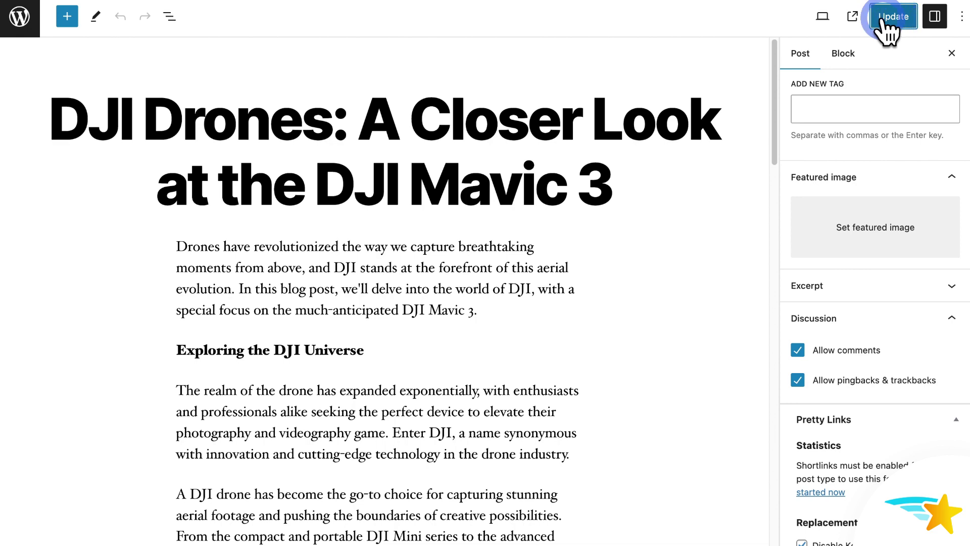
Step: Preview the post in a new tab to confirm the DJI names appear as plain text
click(823, 17)
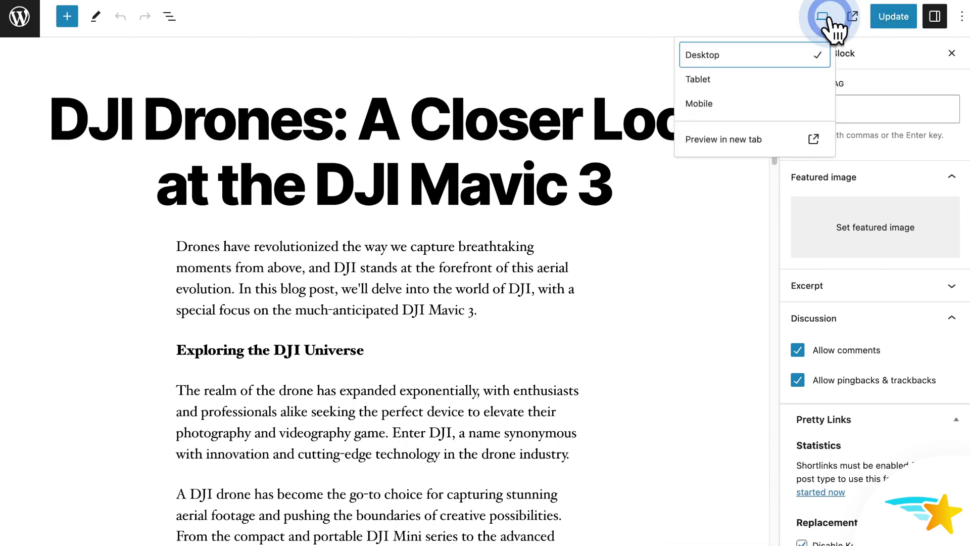
click(753, 141)
scroll(741, 66, down, 2)
scroll(736, 54, down, 10)
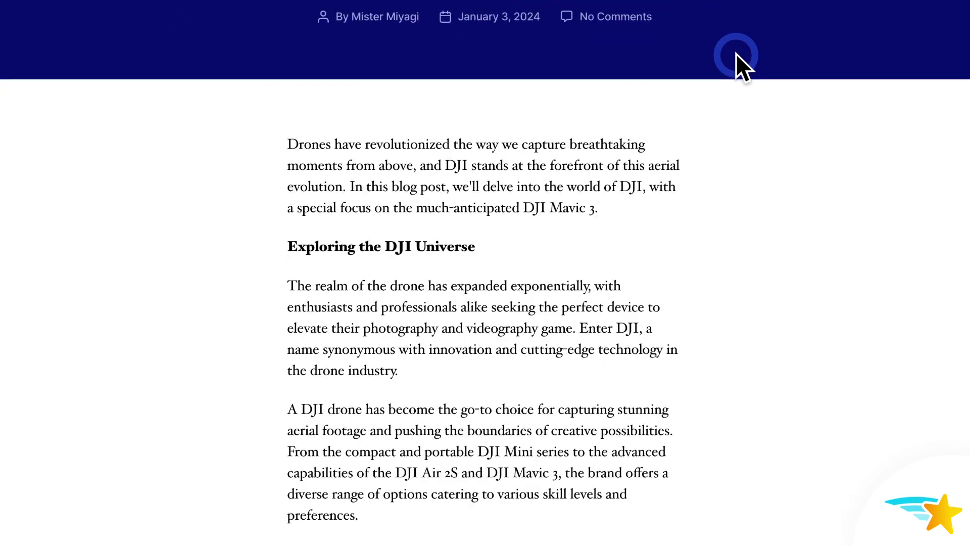
scroll(736, 53, down, 4)
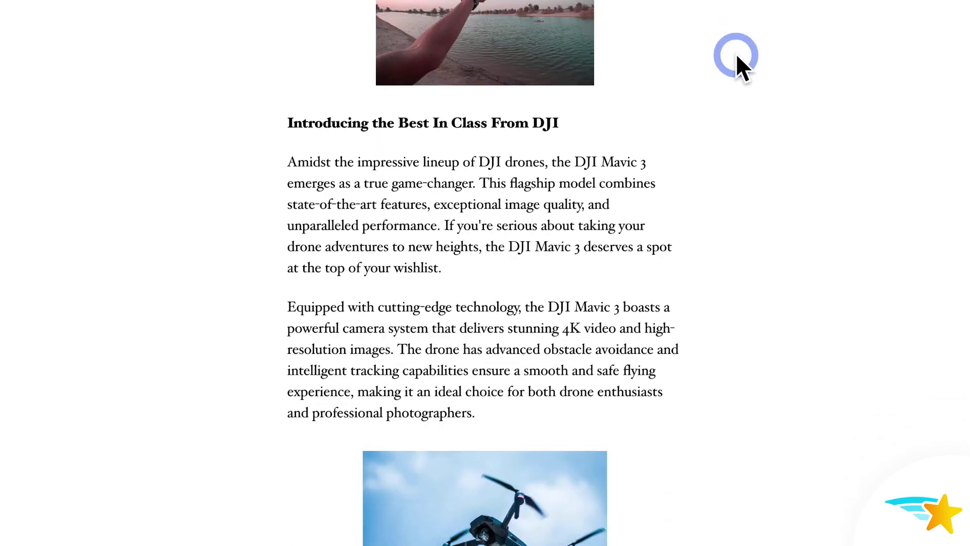
scroll(736, 53, up, 9)
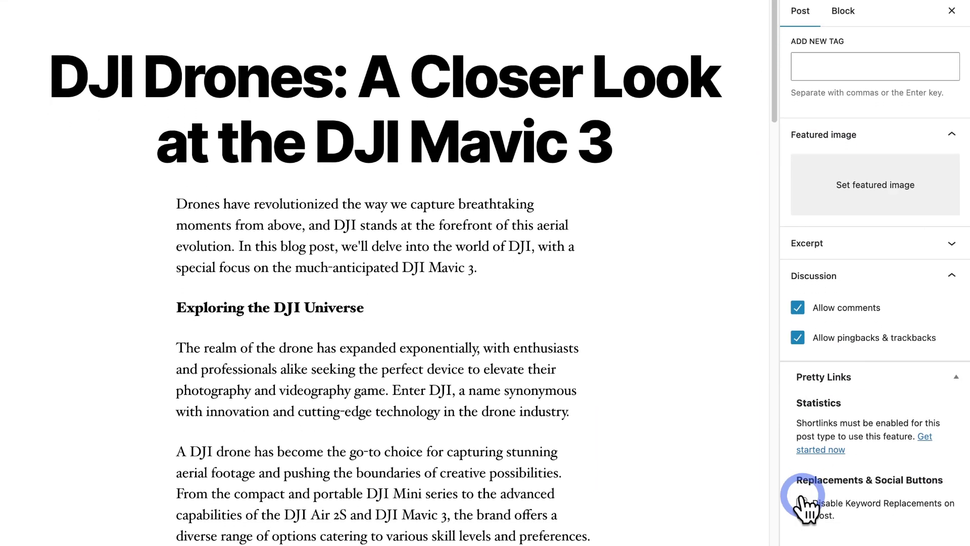
Step: Untick Disable Keyword Replacements on the DJI Drones post and update it
click(802, 493)
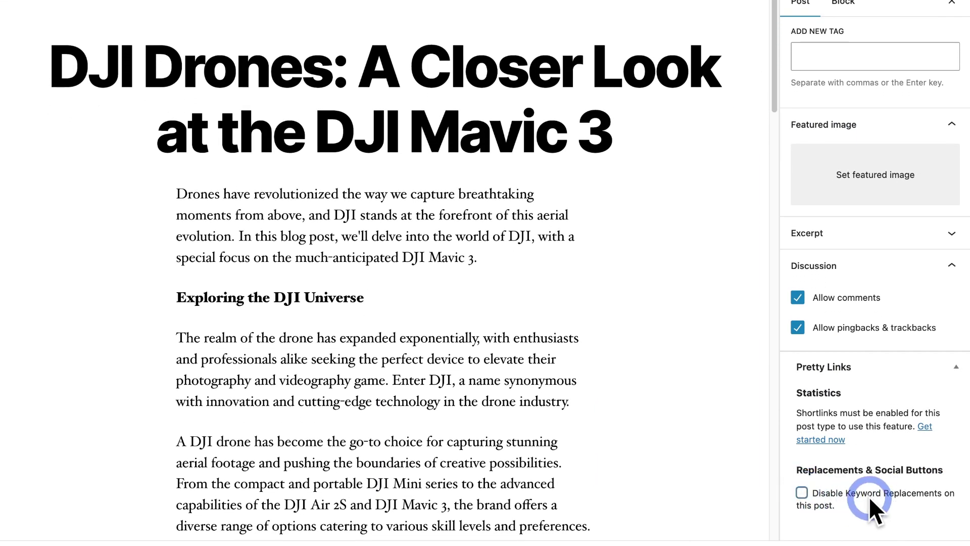
click(872, 153)
click(892, 18)
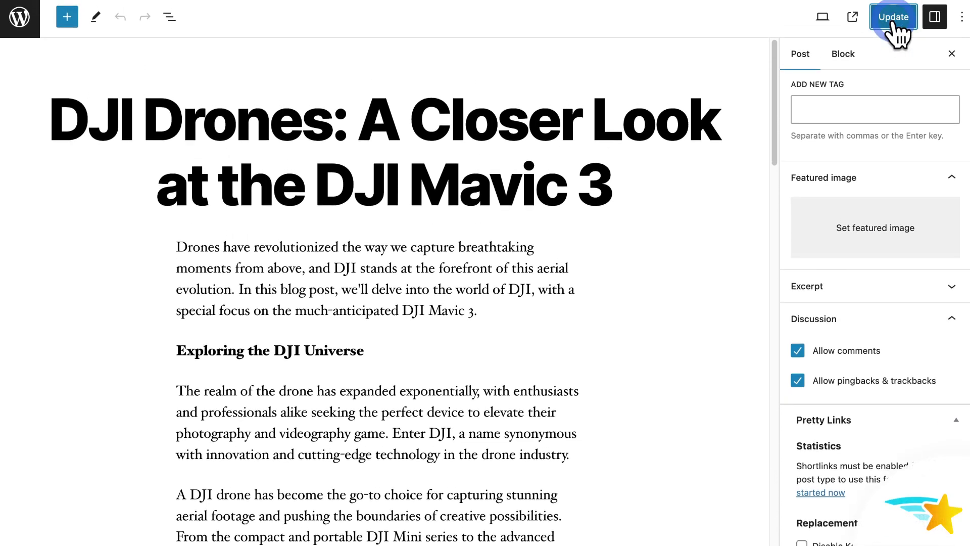
Step: Preview the DJI Drones post in a new tab and scroll through its restored links
click(822, 16)
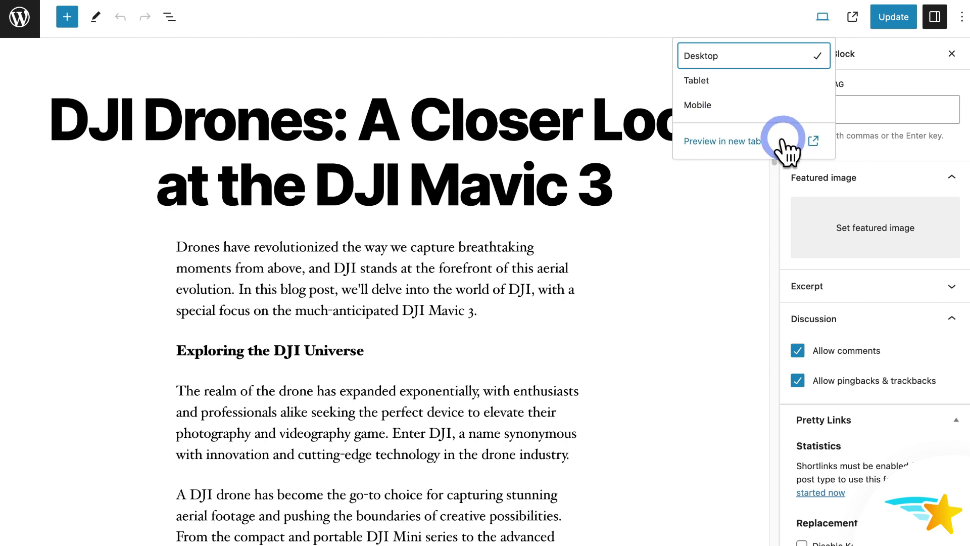
click(783, 141)
scroll(784, 124, down, 3)
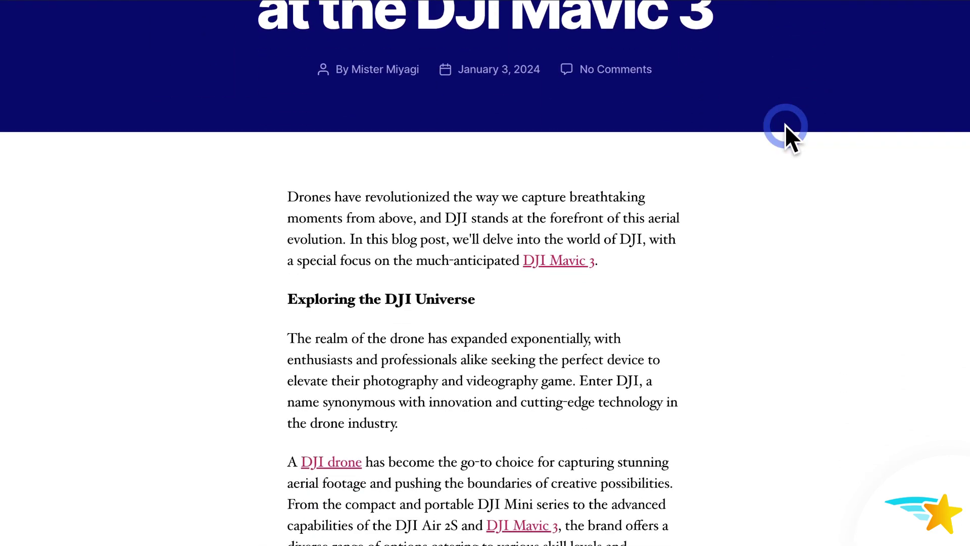
scroll(784, 125, down, 2)
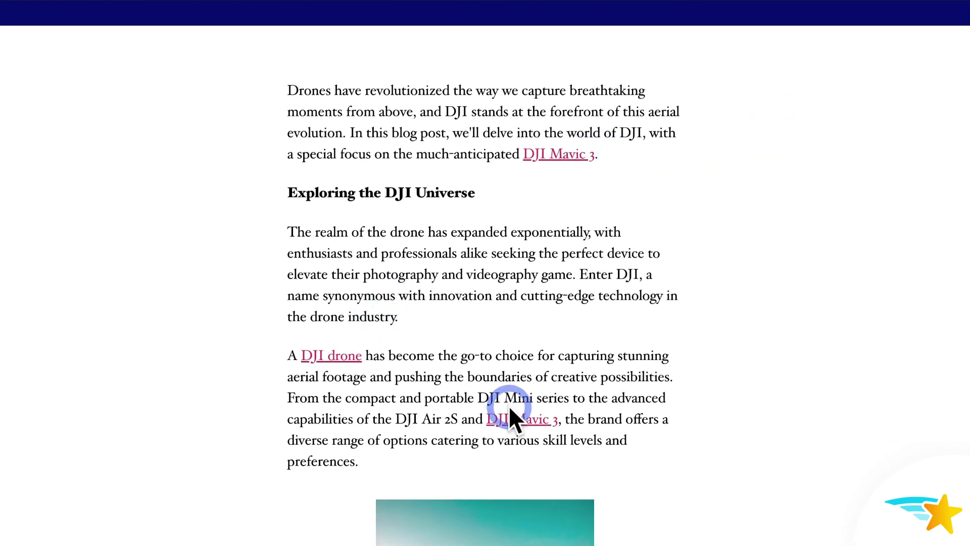
scroll(739, 248, down, 1)
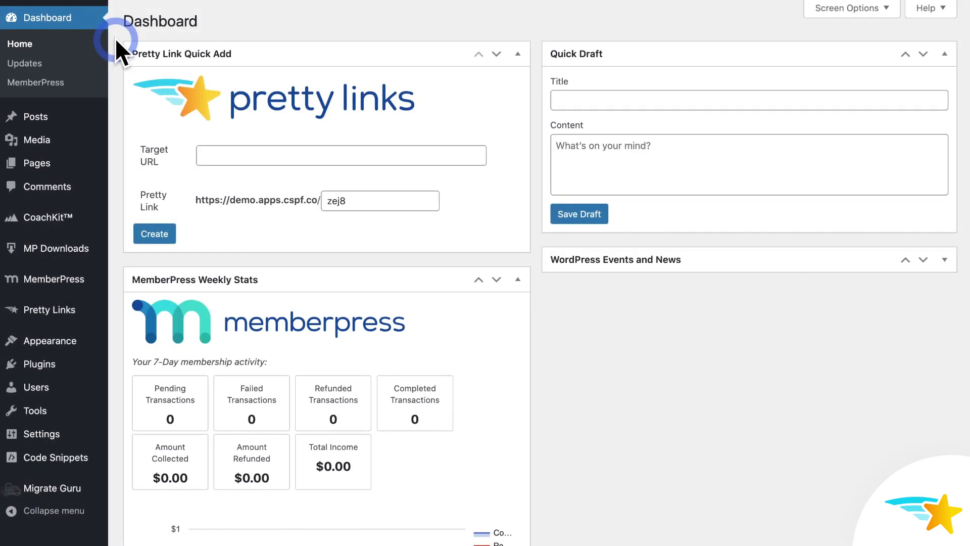
mouse_move(41, 309)
click(146, 477)
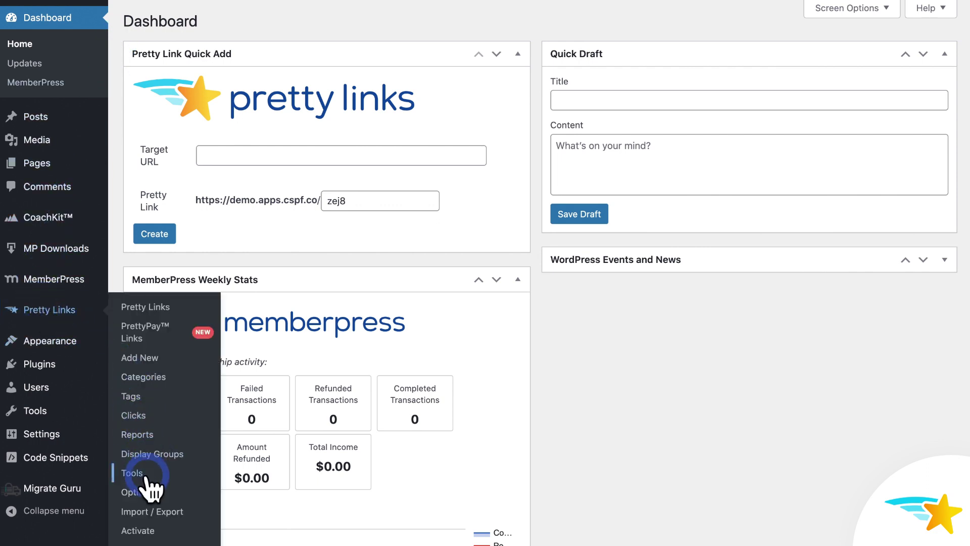
click(148, 492)
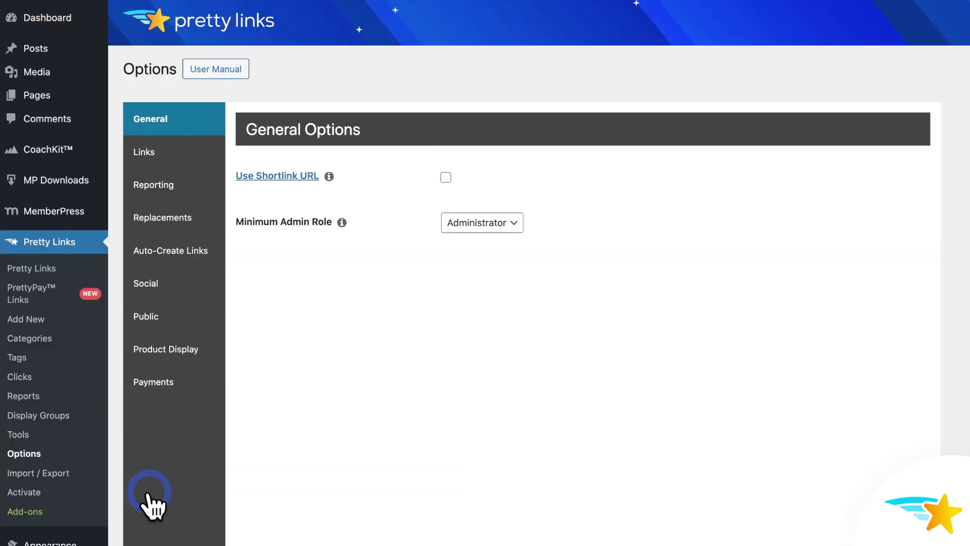
click(197, 216)
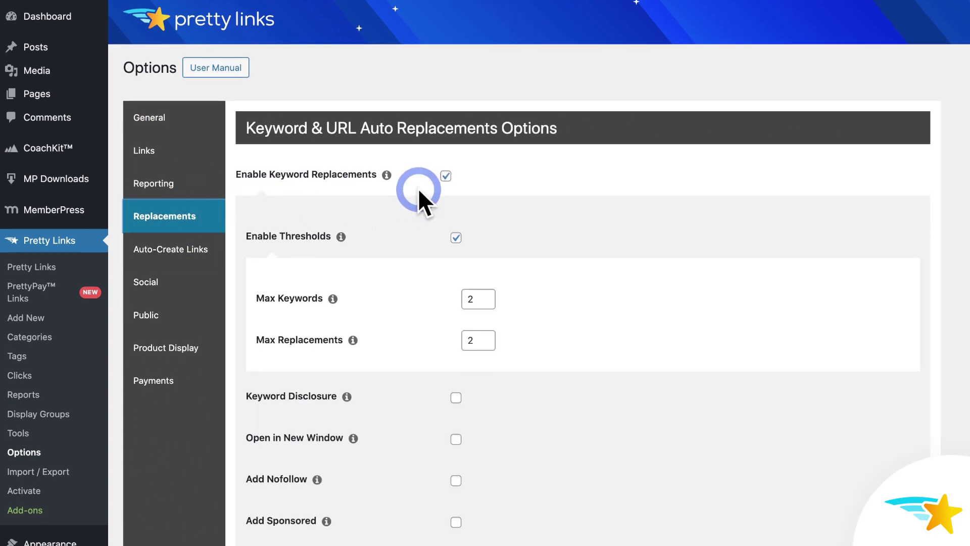
scroll(548, 220, down, 4)
scroll(561, 230, down, 4)
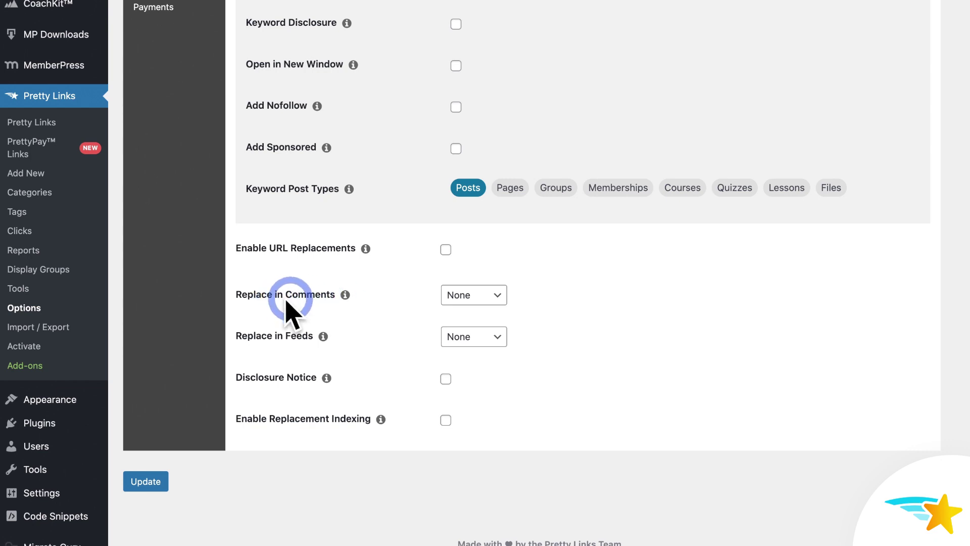
click(499, 298)
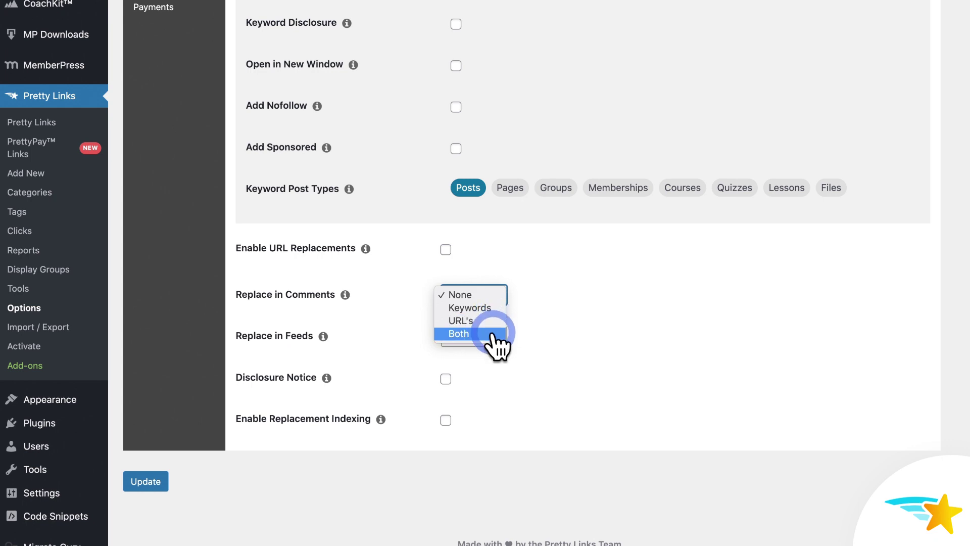
click(581, 302)
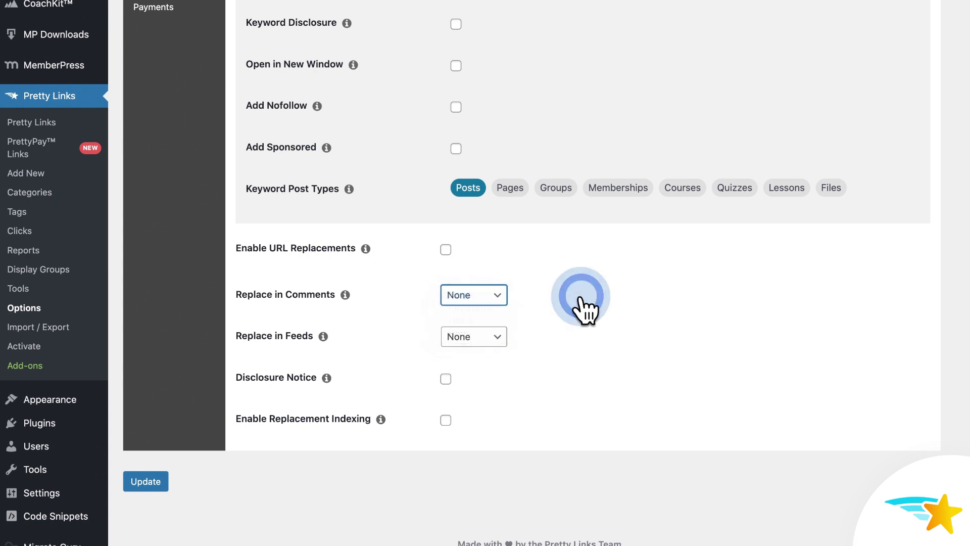
click(498, 337)
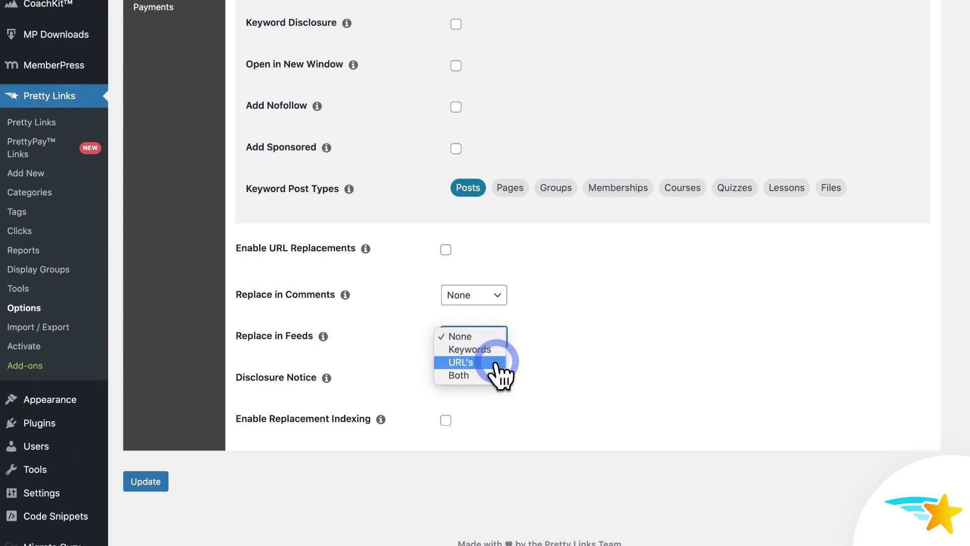
click(588, 319)
scroll(588, 319, down, 2)
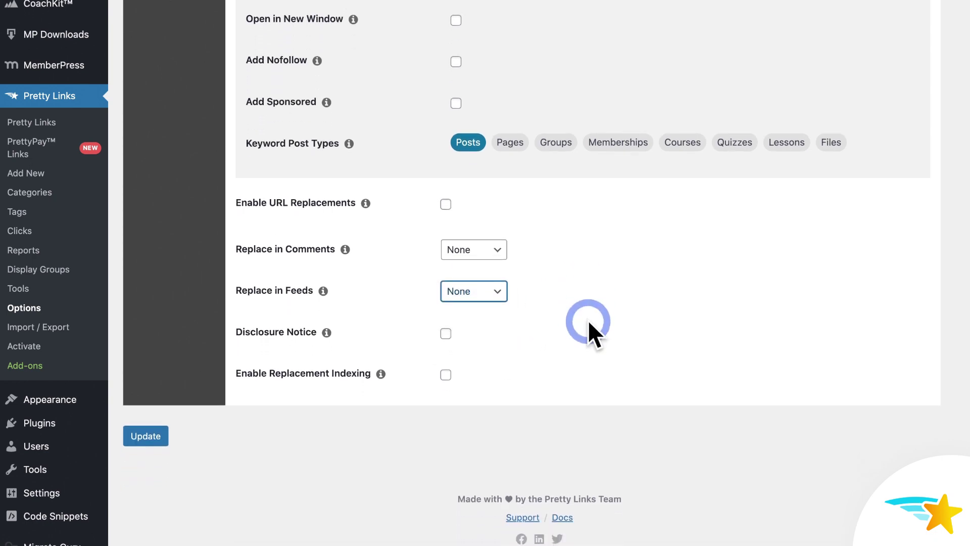
click(446, 332)
scroll(536, 308, down, 2)
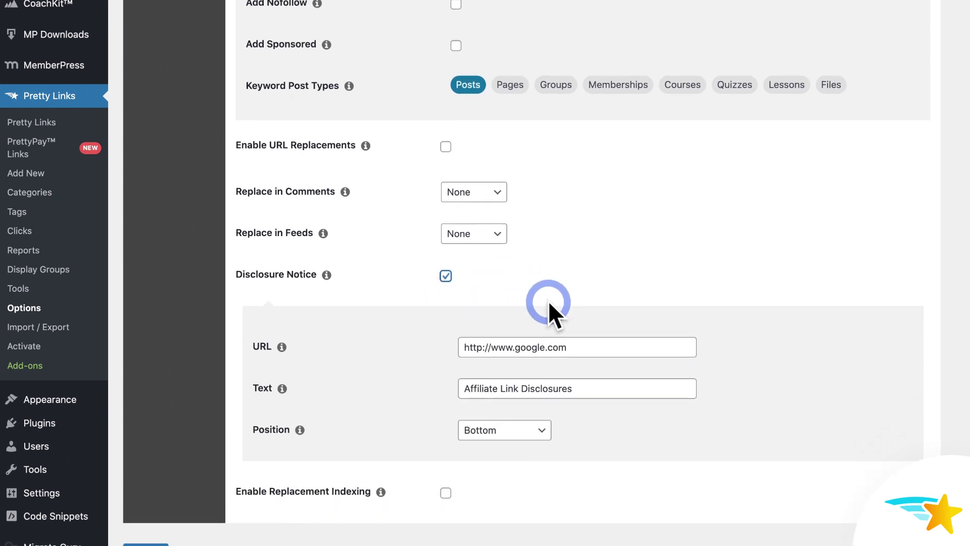
scroll(556, 298, down, 4)
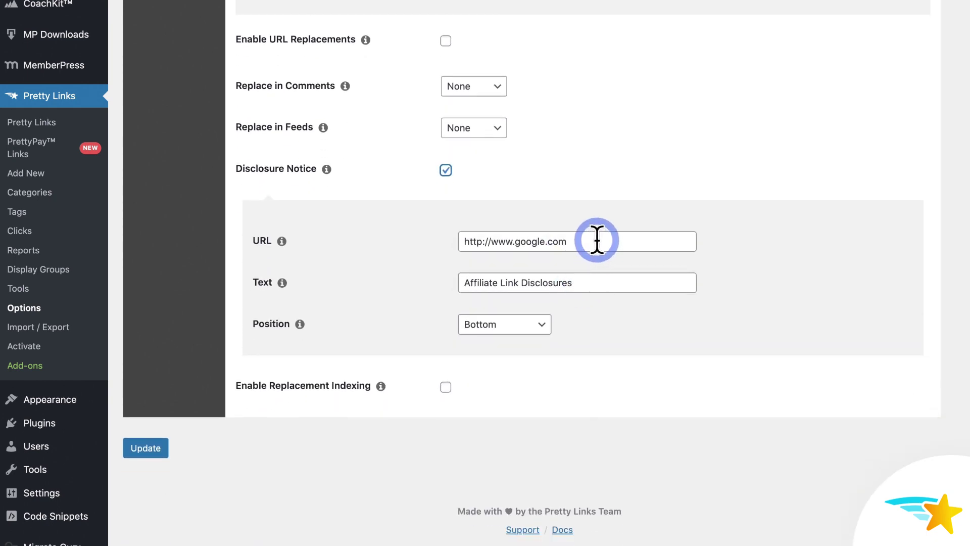
drag(595, 241, 493, 241)
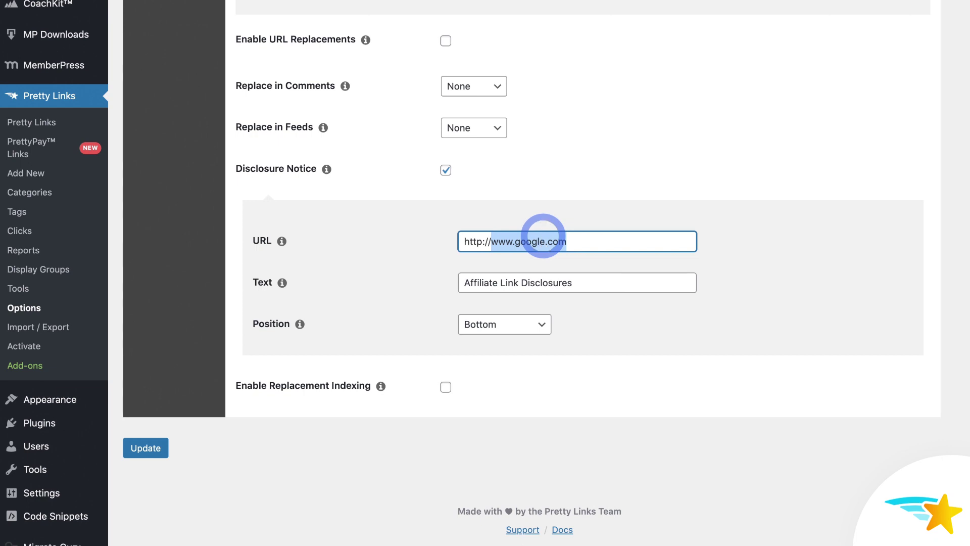
text(www.yourdiscl)
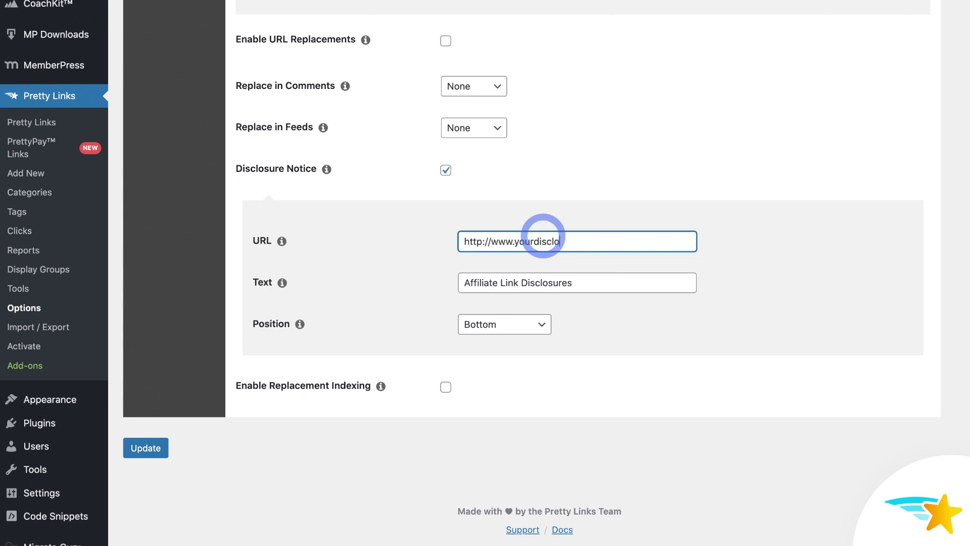
text(osurepage.com)
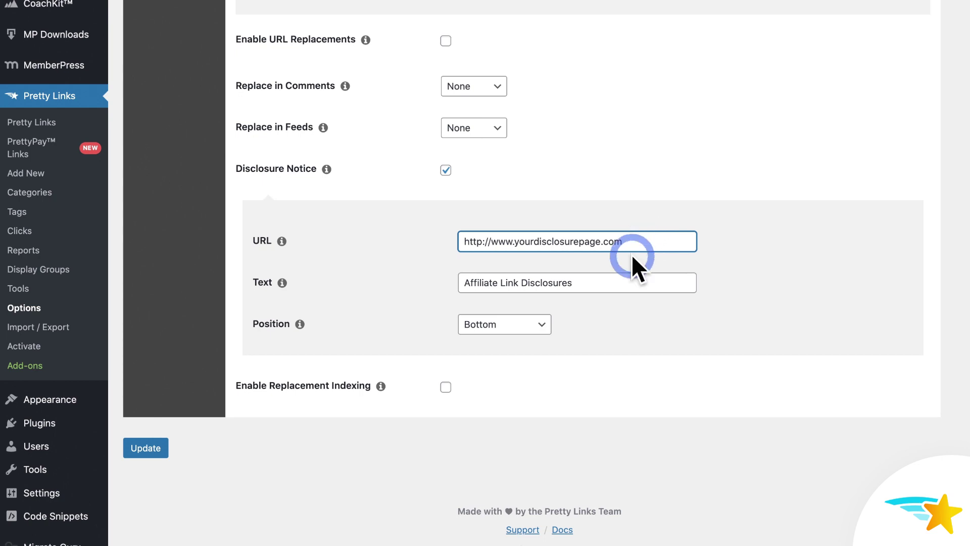
Step: Keep the notice at Bottom, paste the disclosure post's address as URL, and save
click(545, 325)
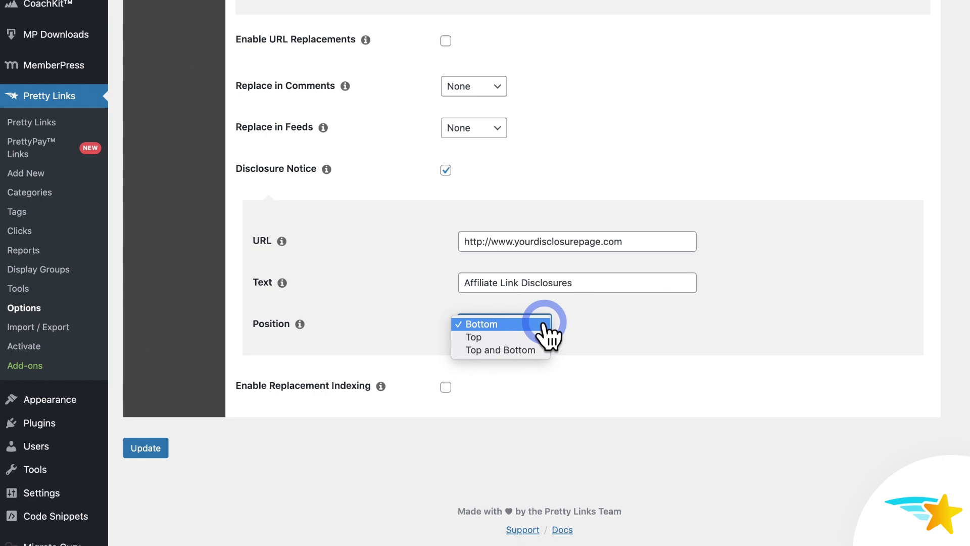
click(545, 326)
click(630, 242)
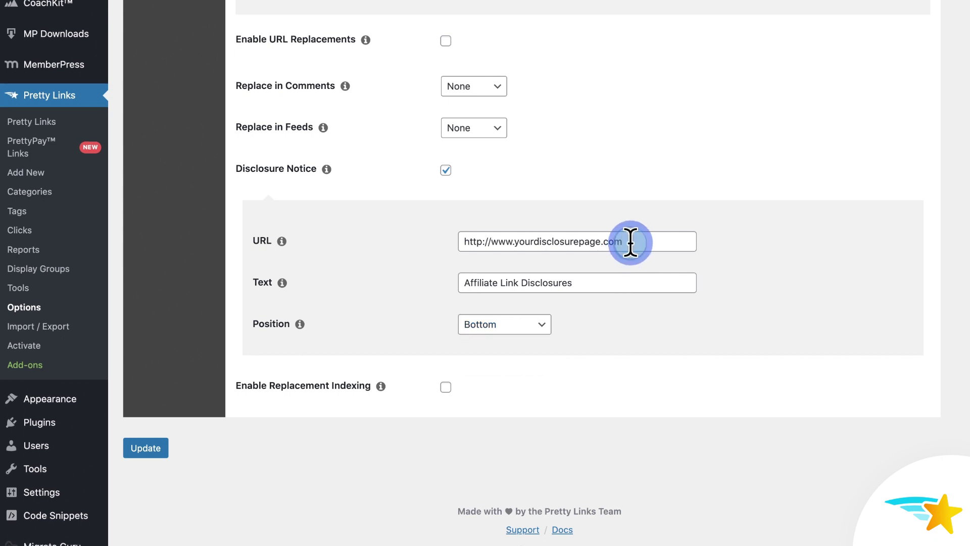
drag(630, 243, 462, 245)
text(https://demo.apps.cspf.co/2024/01/03/disclosure/)
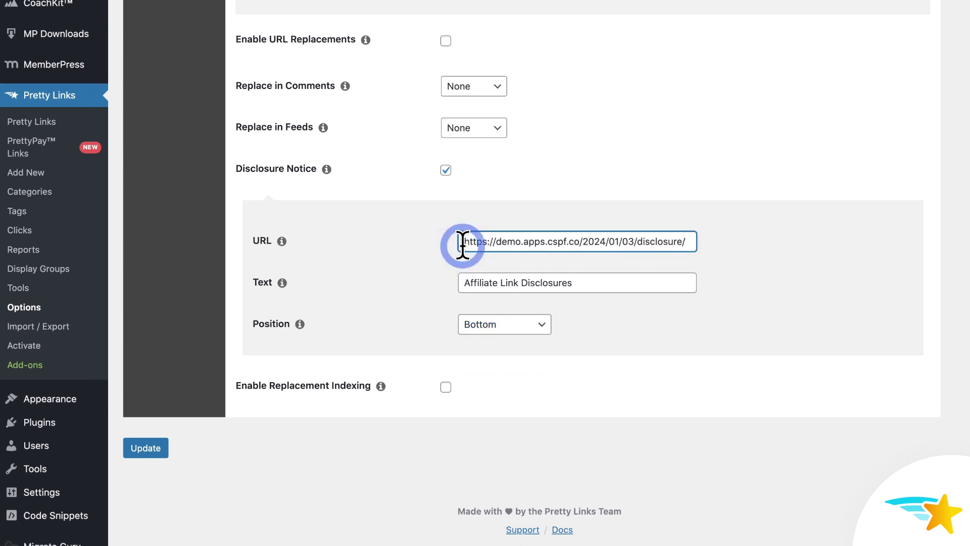
click(708, 242)
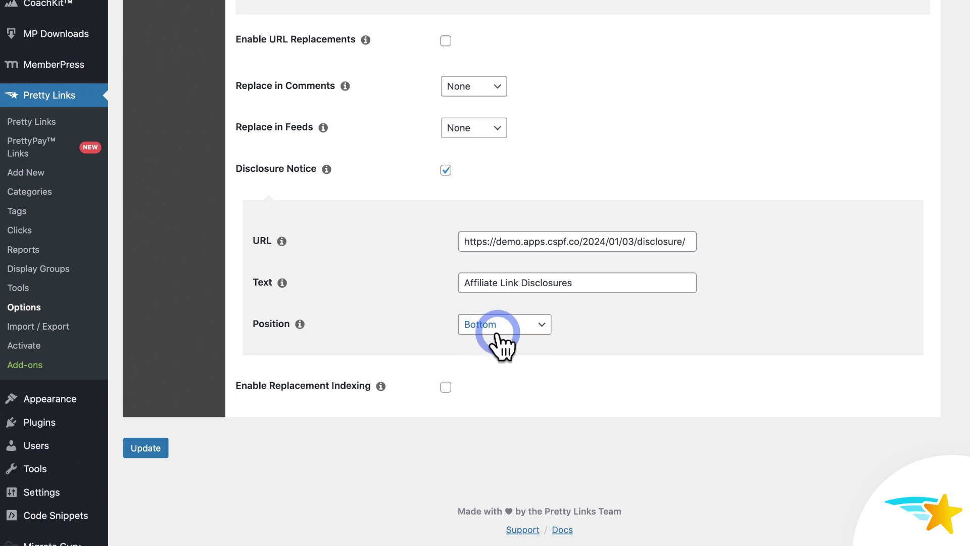
click(144, 452)
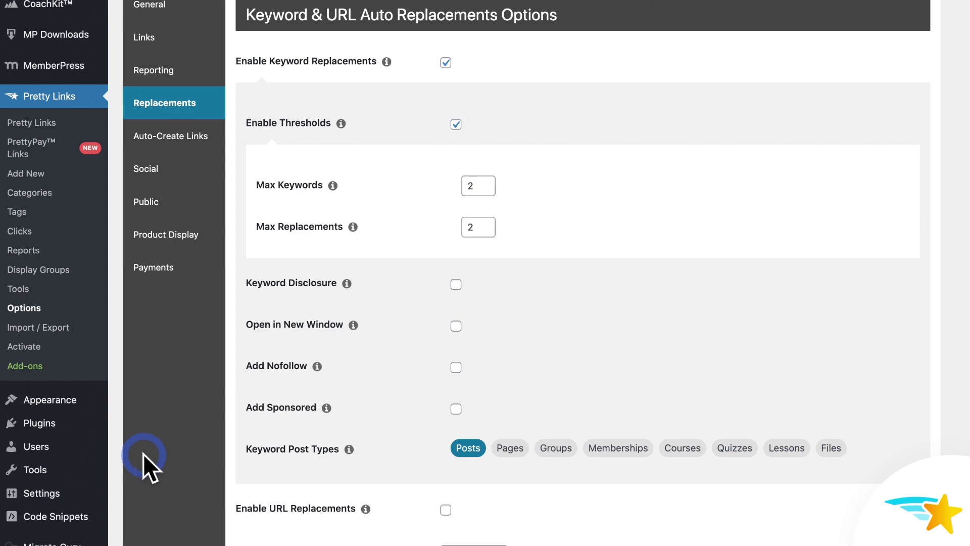
Step: View the DJI Drone post and follow its Affiliate Link Disclosures link to the Disclosure page
scroll(144, 454, up, 3)
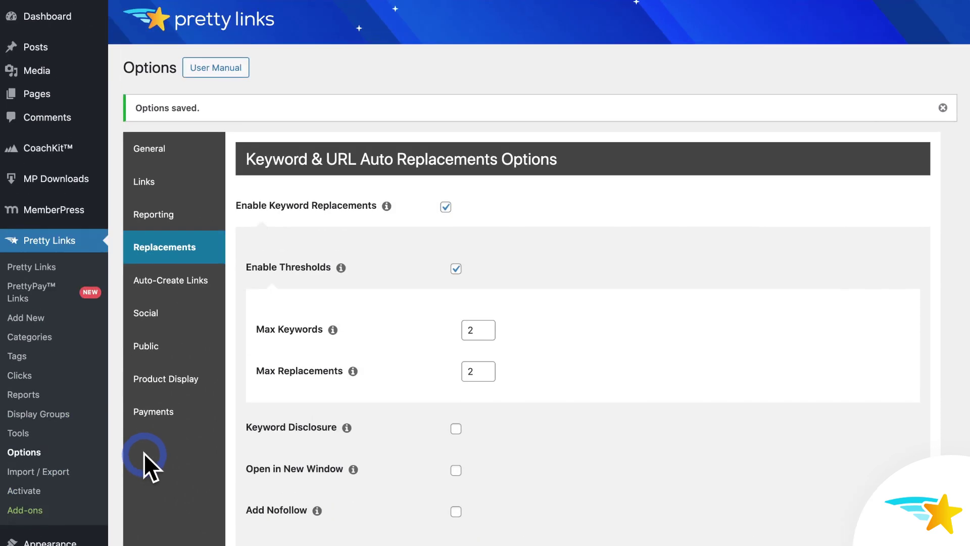
click(36, 54)
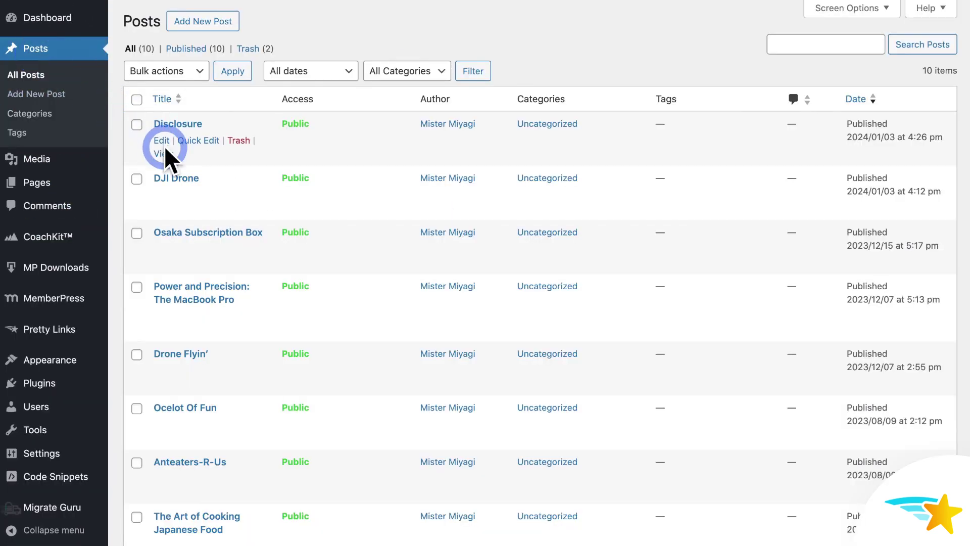
click(166, 209)
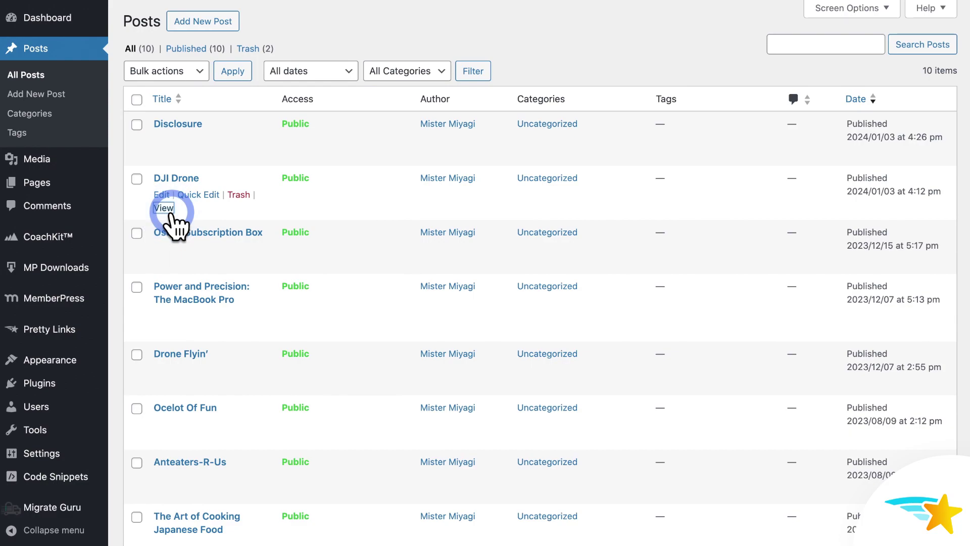
scroll(197, 268, down, 8)
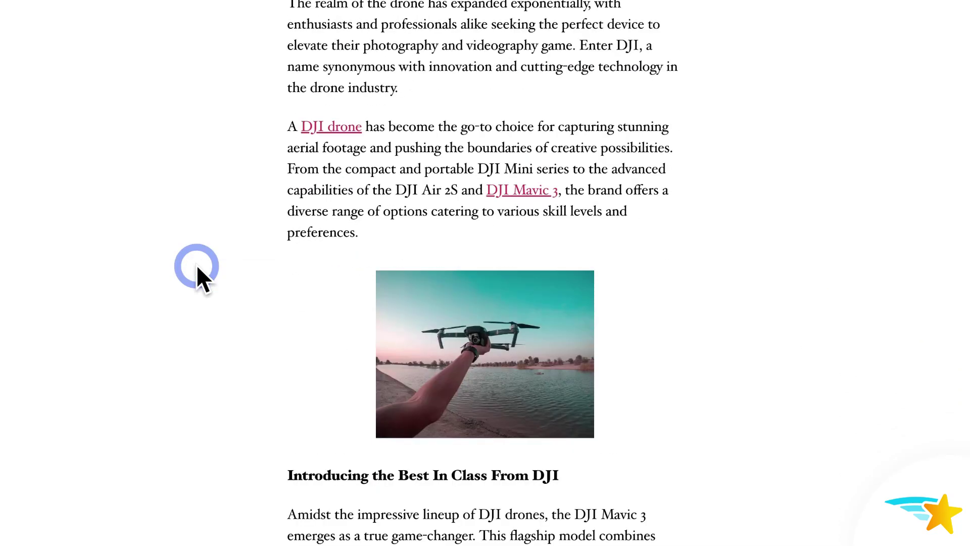
scroll(196, 264, down, 20)
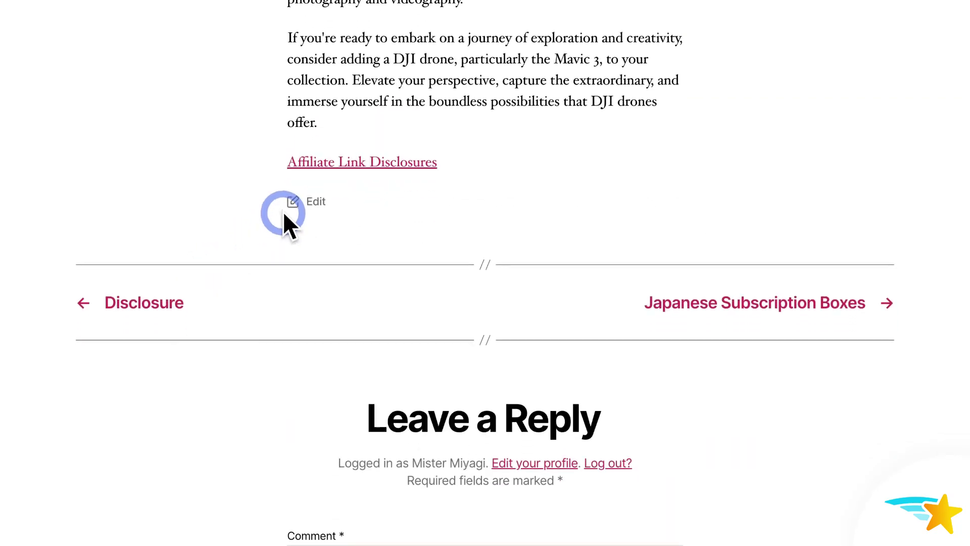
click(402, 163)
scroll(401, 163, down, 5)
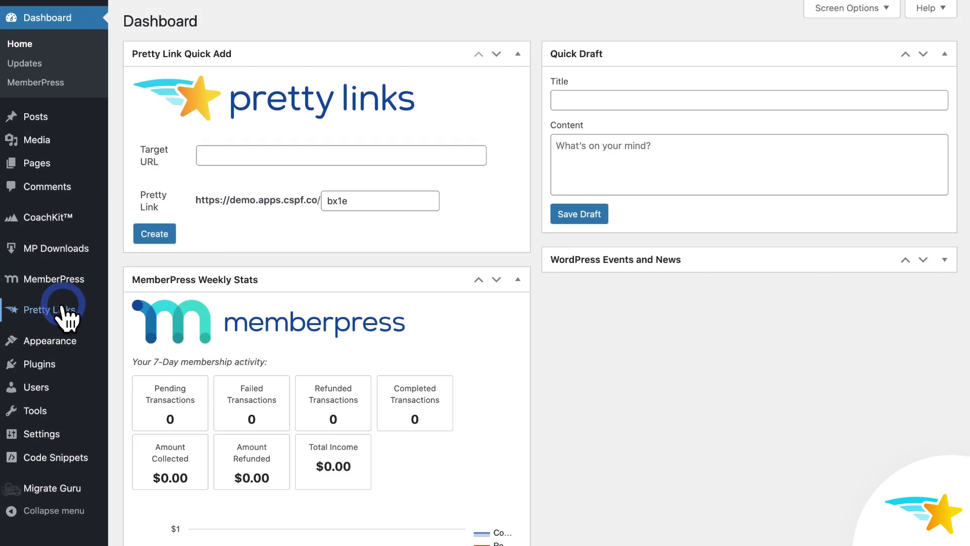
Step: Tick Enable Replacement Indexing under Pretty Links Options > Replacements, showing 0 of 10 posts indexed
mouse_move(69, 309)
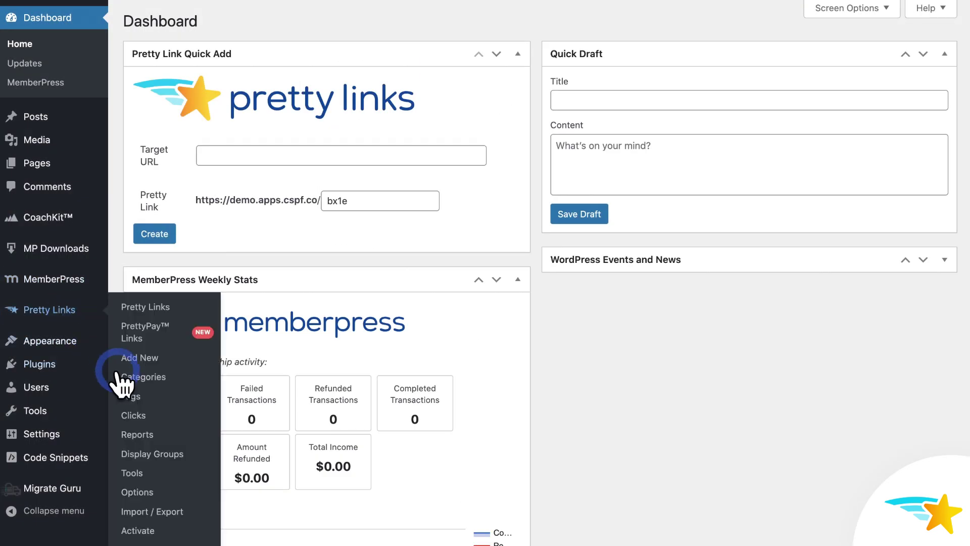
click(138, 492)
click(190, 222)
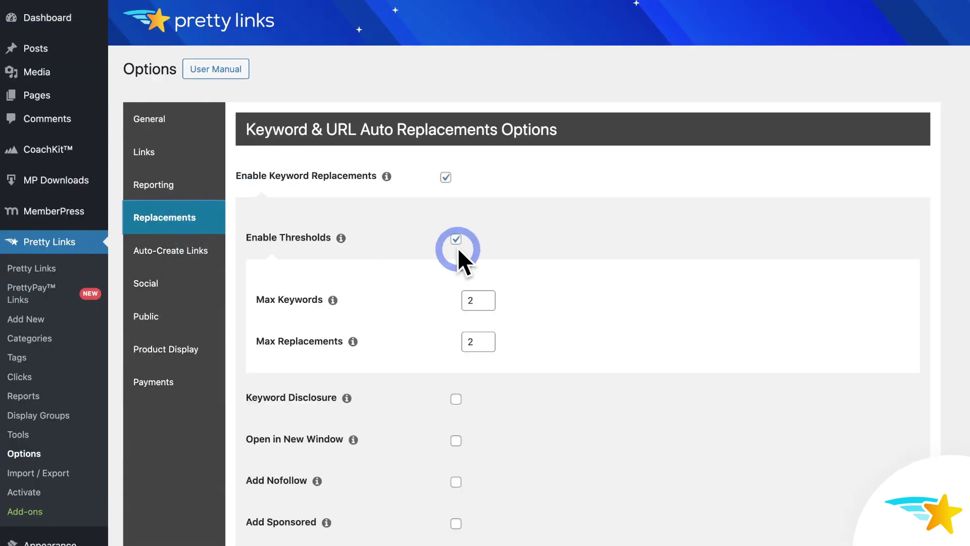
scroll(505, 247, down, 10)
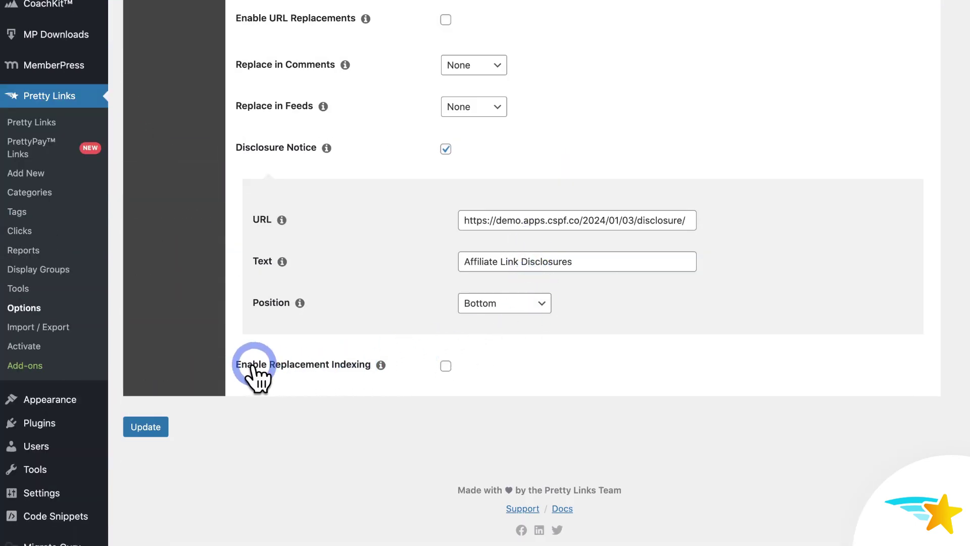
click(445, 365)
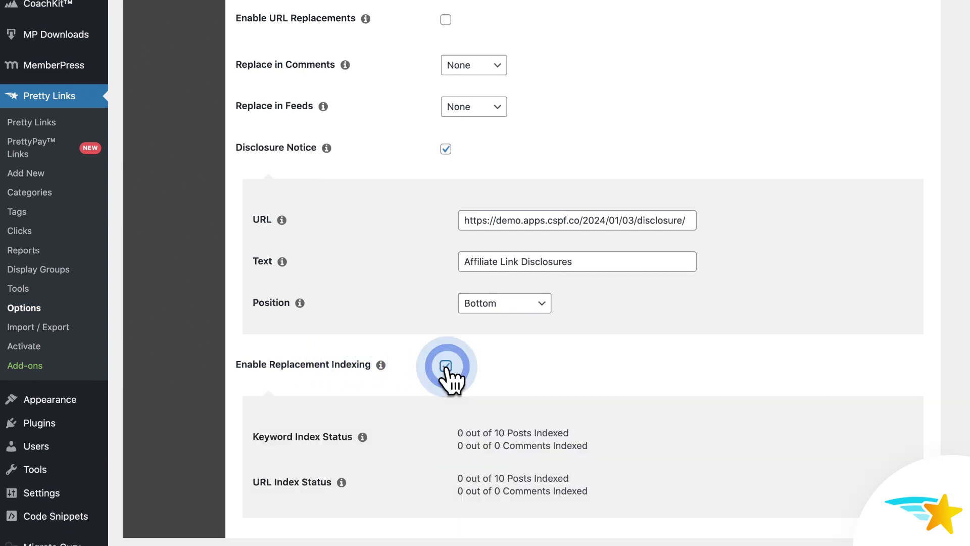
scroll(499, 365, down, 3)
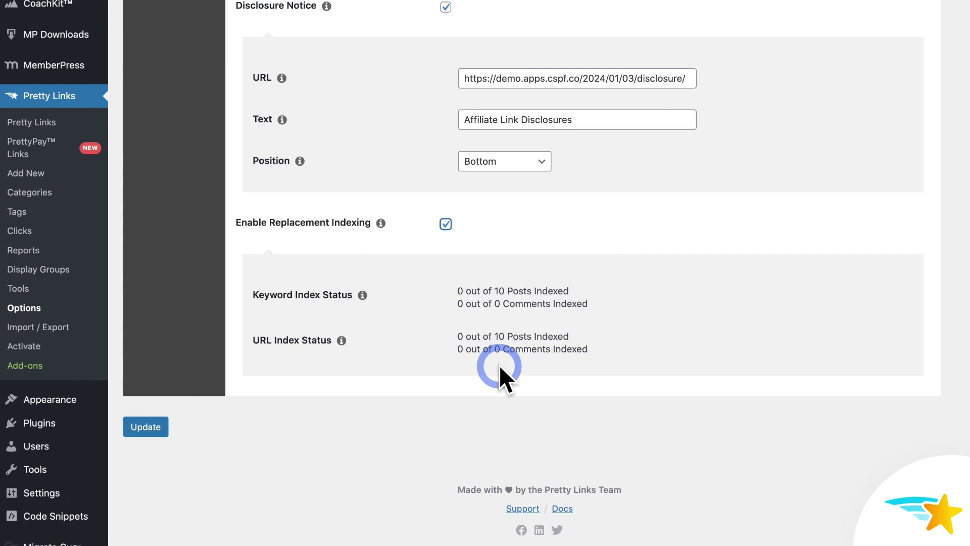
Step: Update the Replacements options and review thresholds of 2 Max Keywords and 2 Max Replacements
click(158, 434)
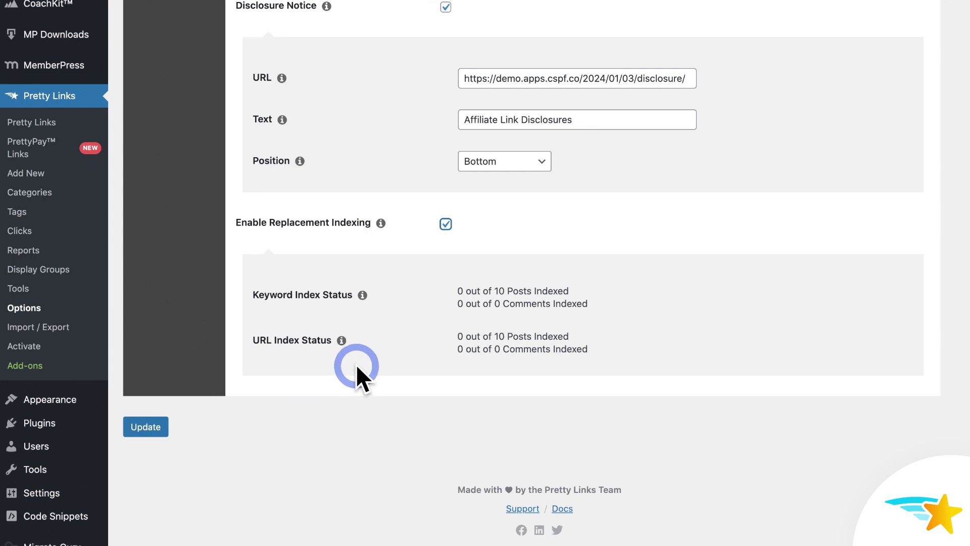
scroll(356, 365, up, 10)
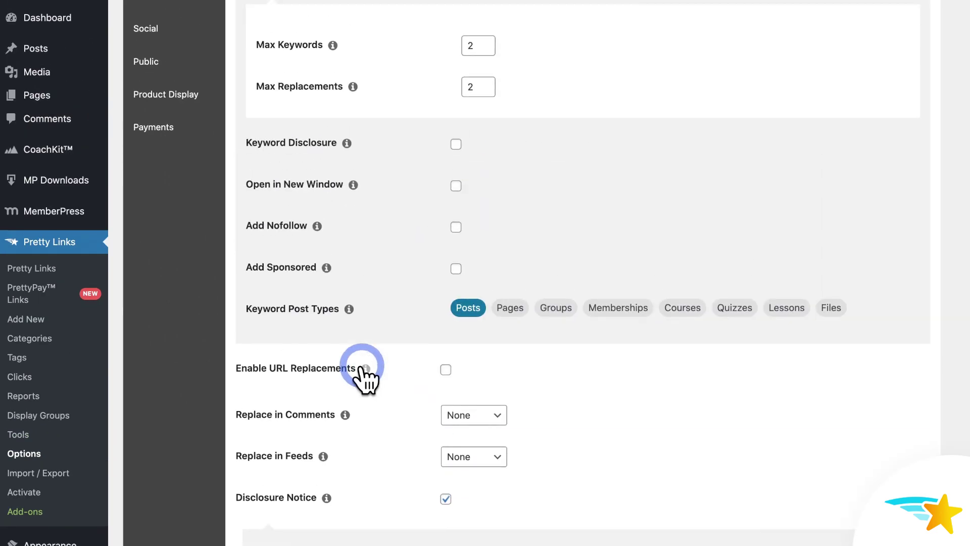
scroll(362, 367, up, 5)
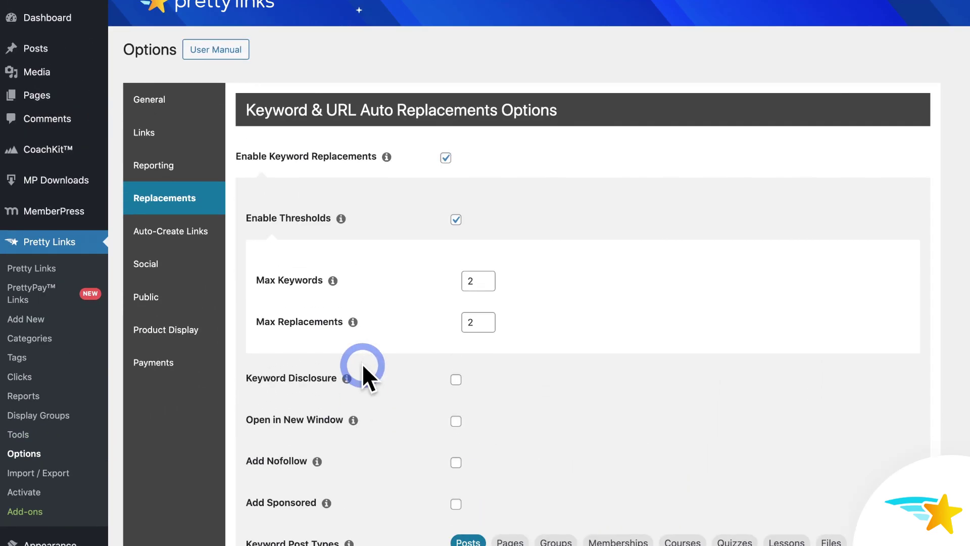